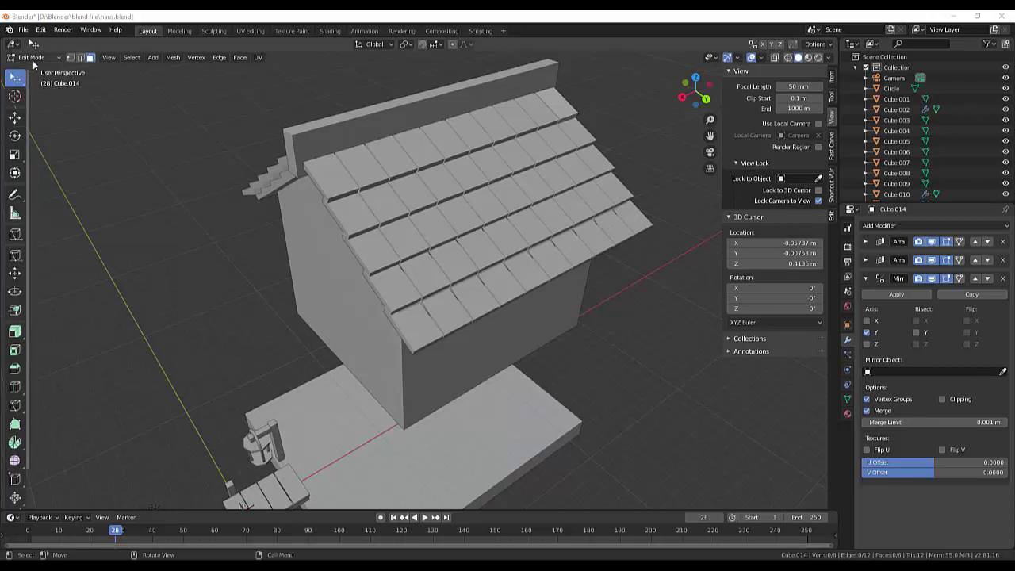
# Step: Randomly select the roof tile faces with Select Random, first at 5 percent
pyautogui.click(133, 63)
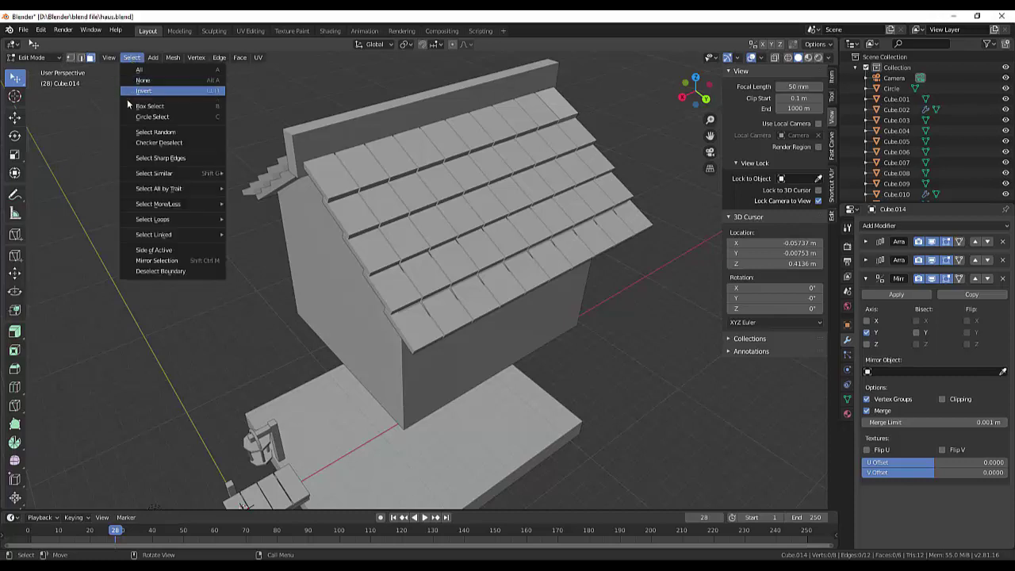
pyautogui.click(158, 133)
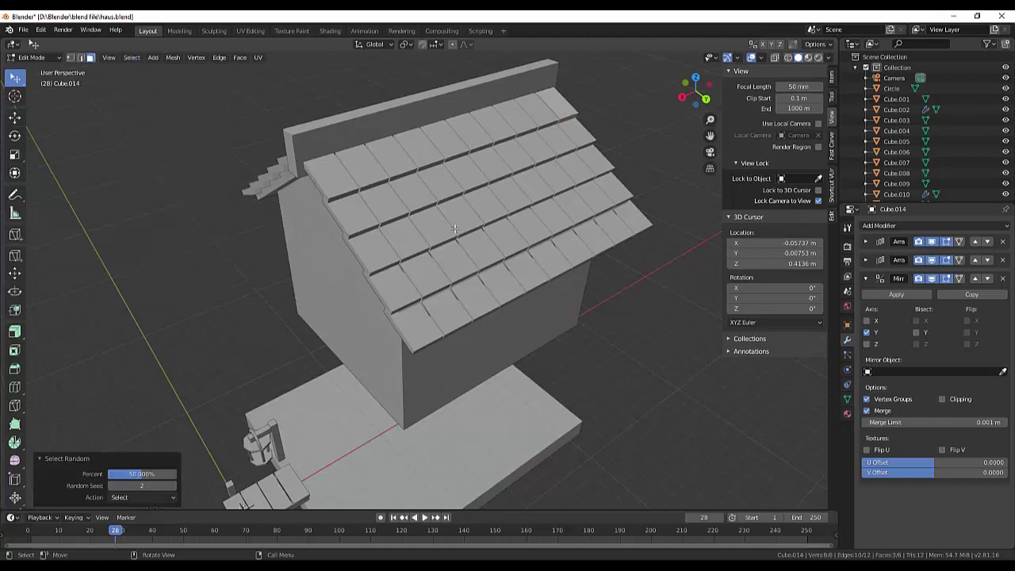
pyautogui.click(151, 474)
pyautogui.write('5')
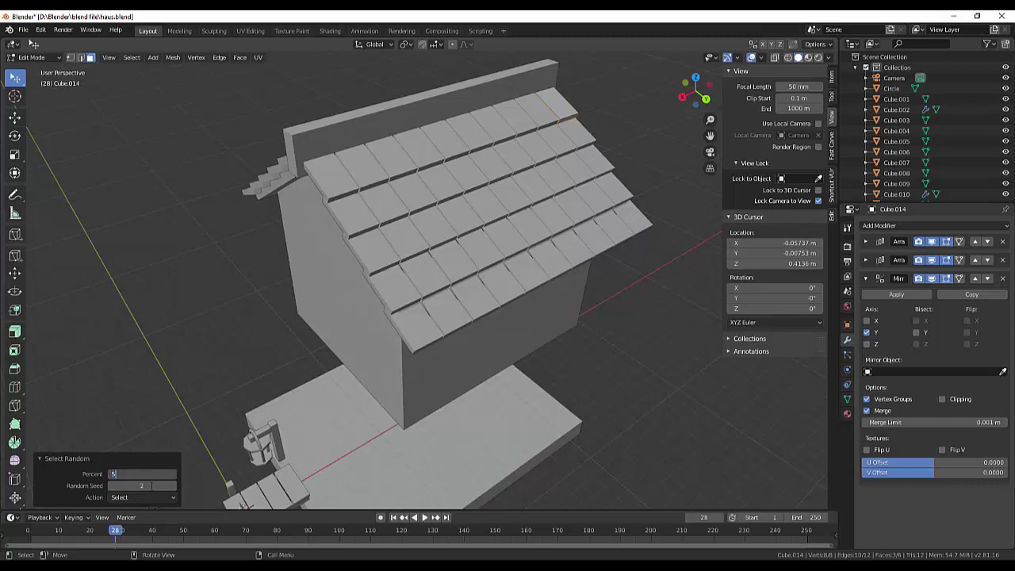
pyautogui.press('Return')
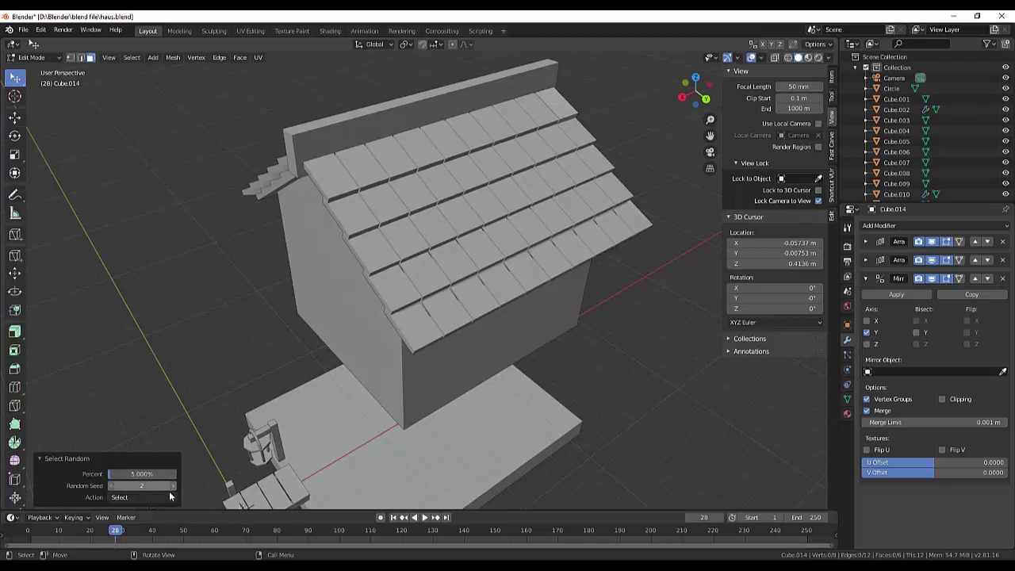
# Step: Keep the random action on Select and raise Percent to 50
pyautogui.click(173, 486)
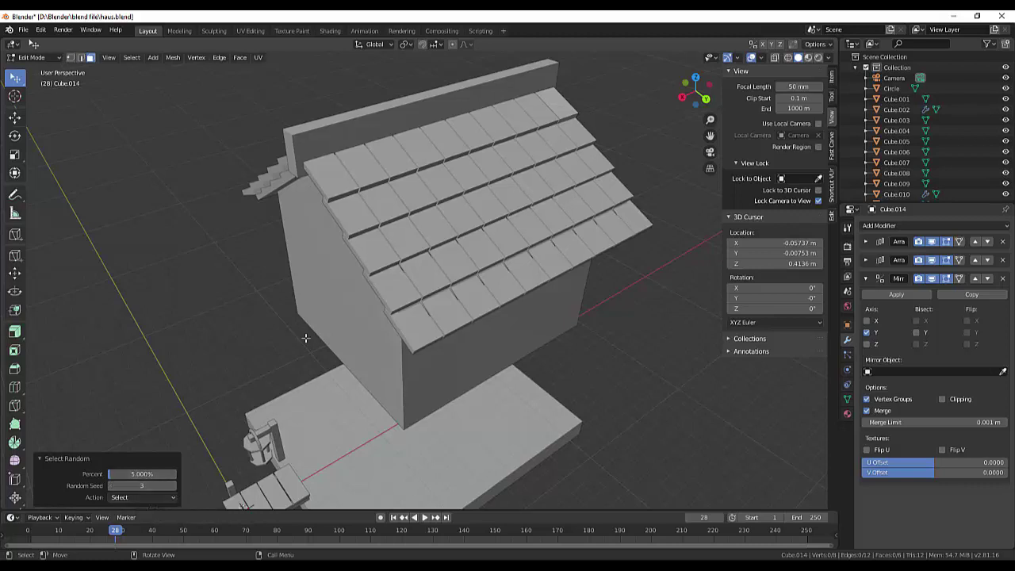
pyautogui.click(147, 498)
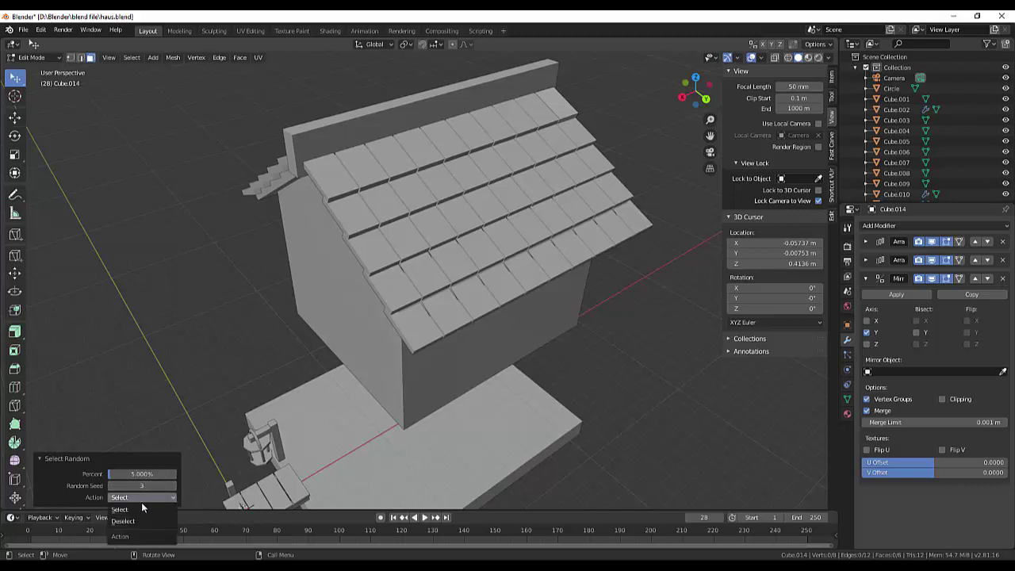
pyautogui.click(123, 511)
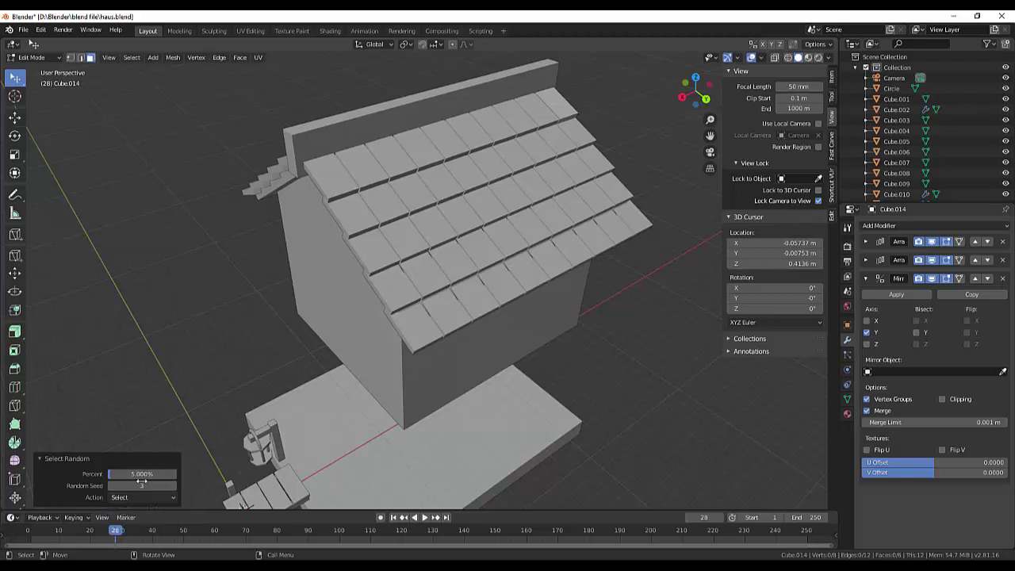
pyautogui.click(149, 473)
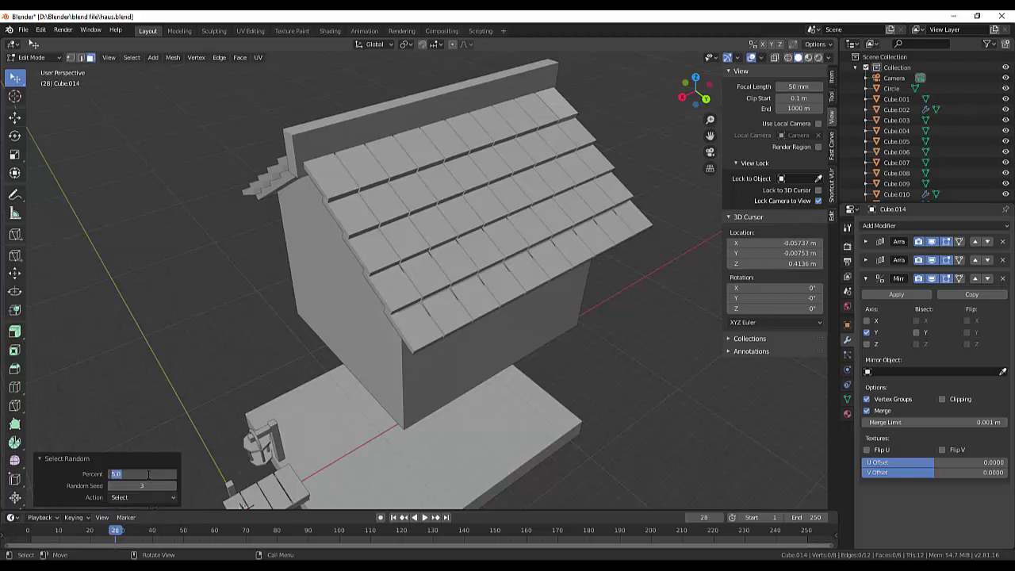
pyautogui.write('5')
pyautogui.press('Return')
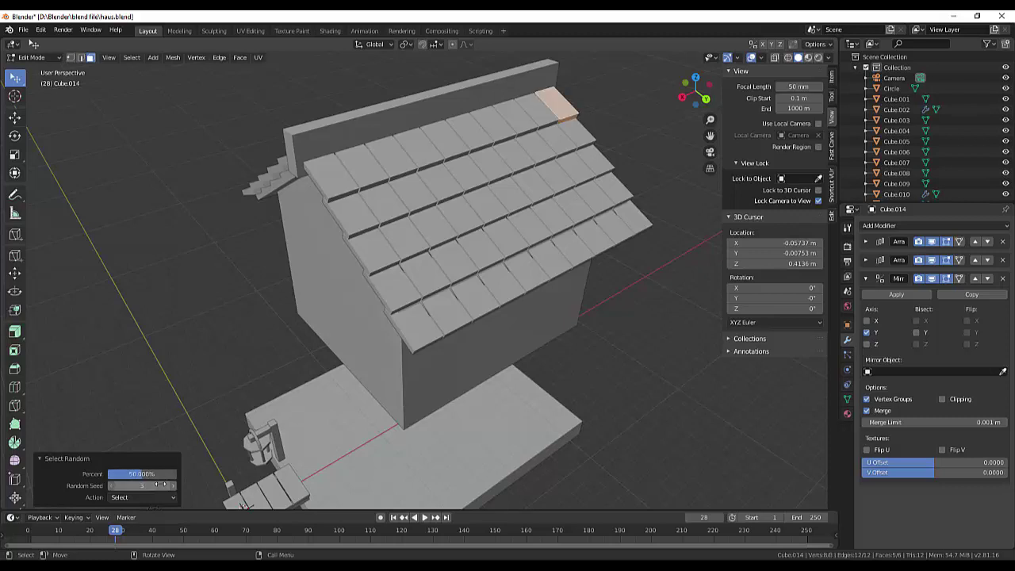
# Step: Step the random seed up to 6 and collapse the Mirror modifier panel
pyautogui.click(135, 475)
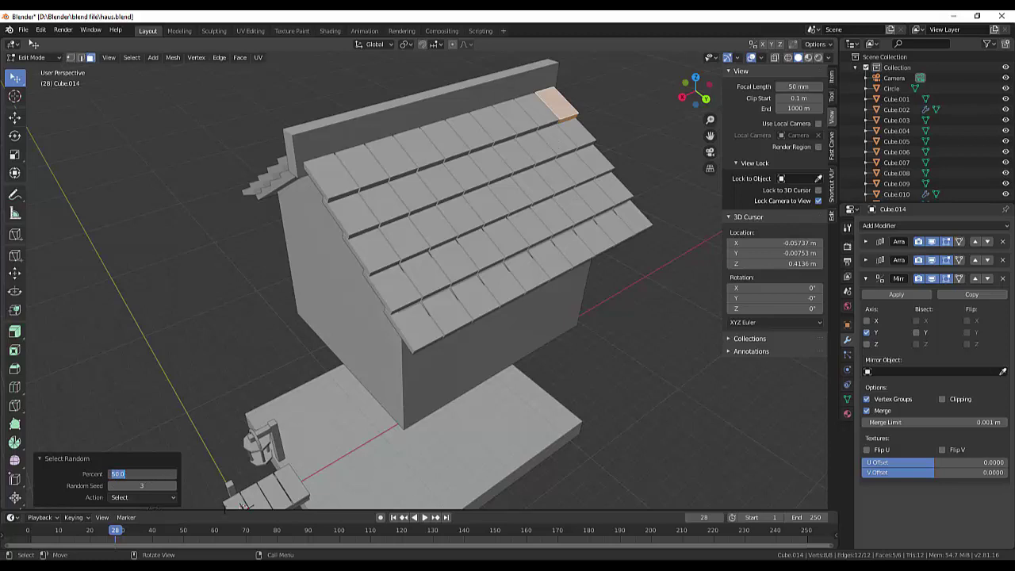
pyautogui.click(146, 486)
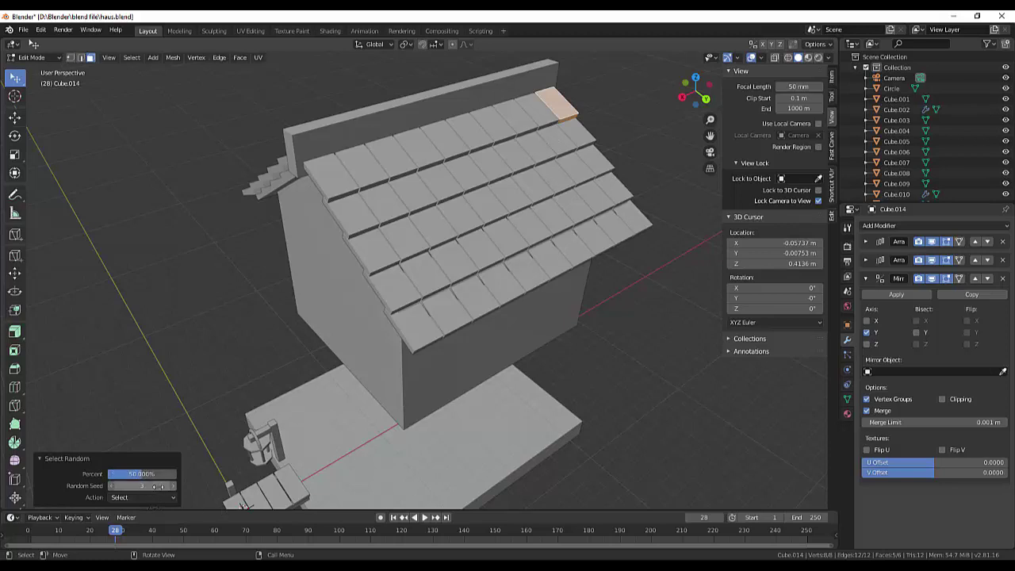
pyautogui.click(174, 486)
pyautogui.click(174, 486)
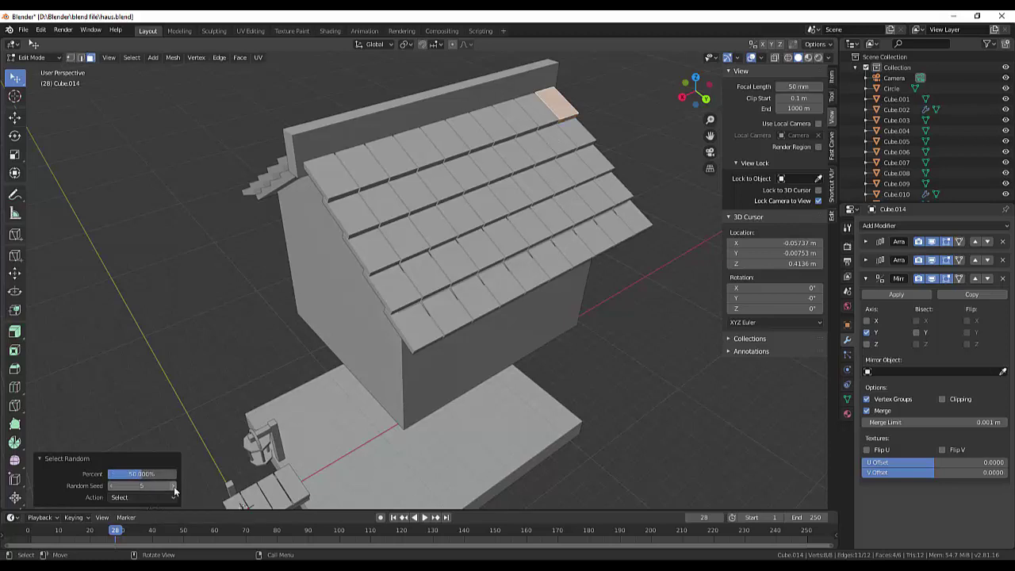
pyautogui.click(173, 486)
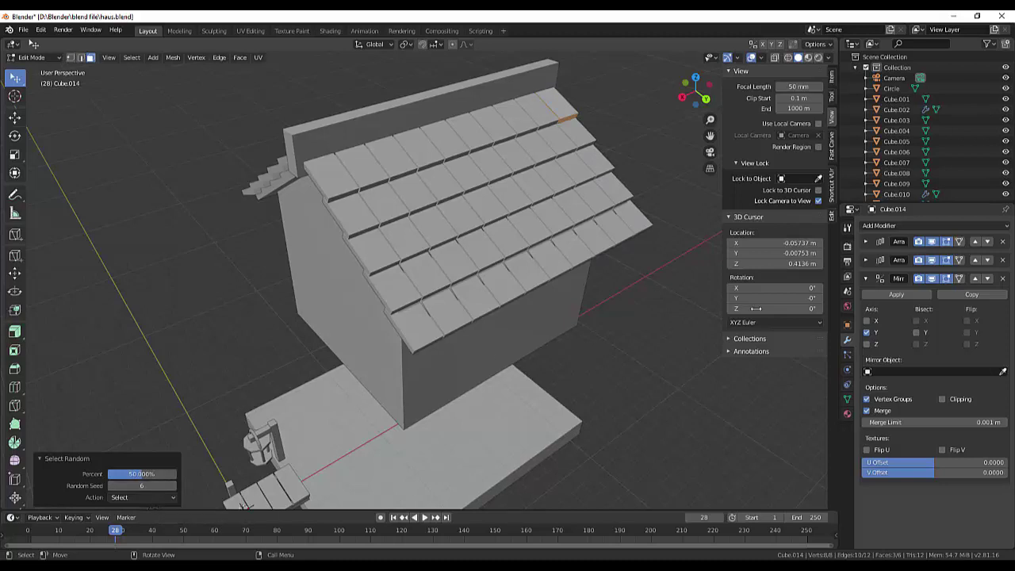
pyautogui.click(867, 278)
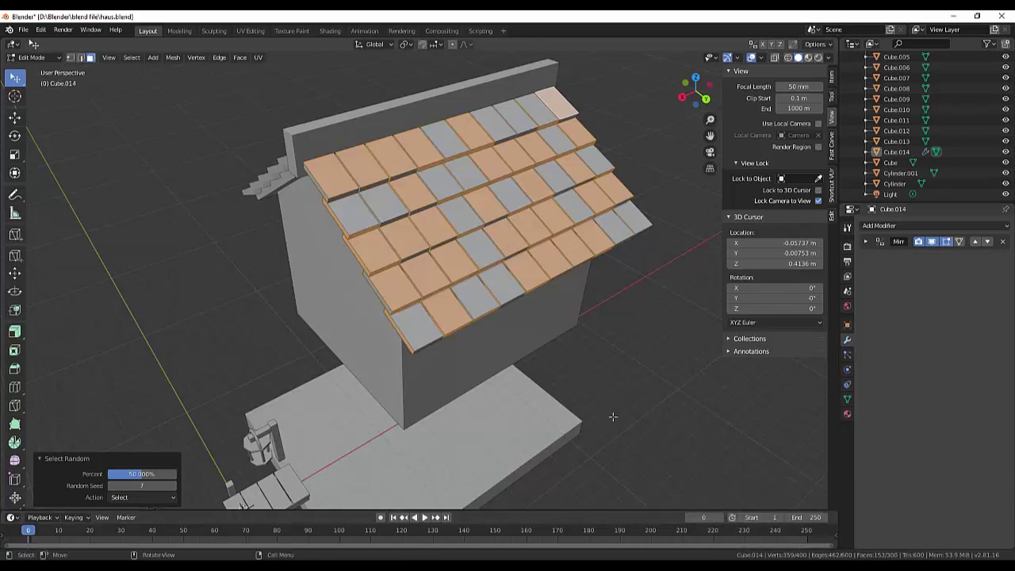
# Step: Deselect all tiles, return to Object Mode, and apply Cube.014's Mirror modifier
pyautogui.hotkey('alt', 'a')
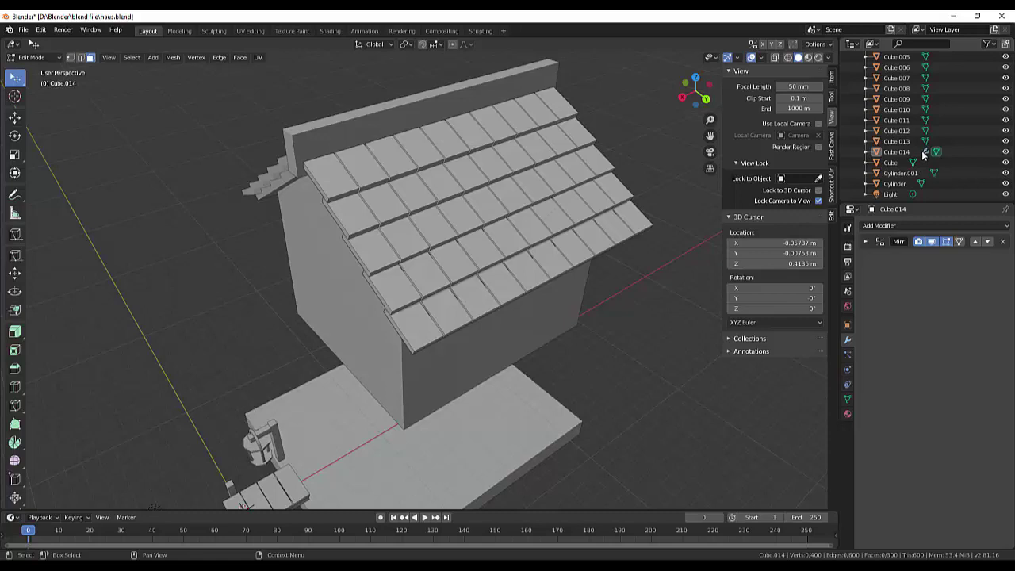
pyautogui.click(872, 242)
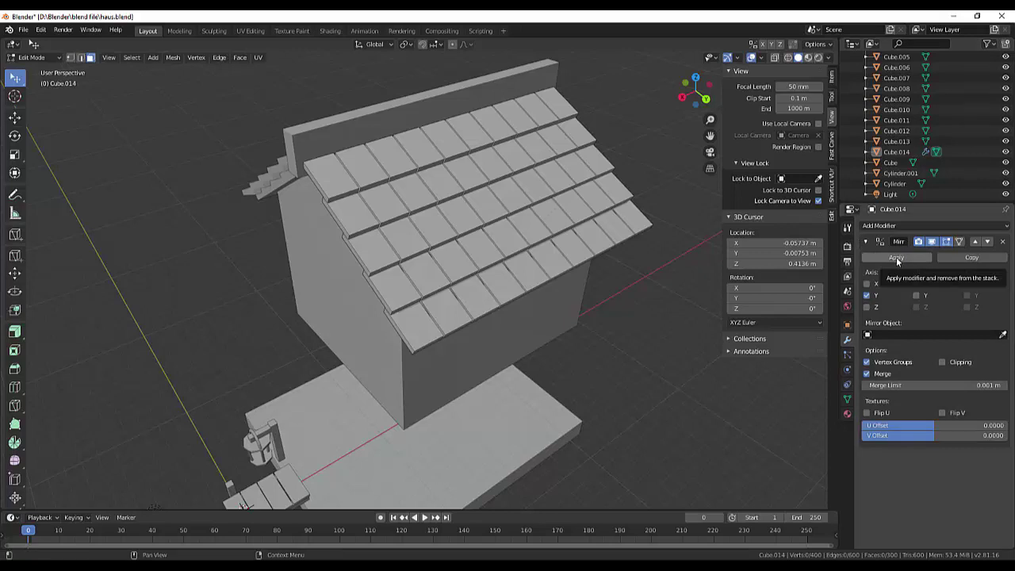
pyautogui.click(896, 257)
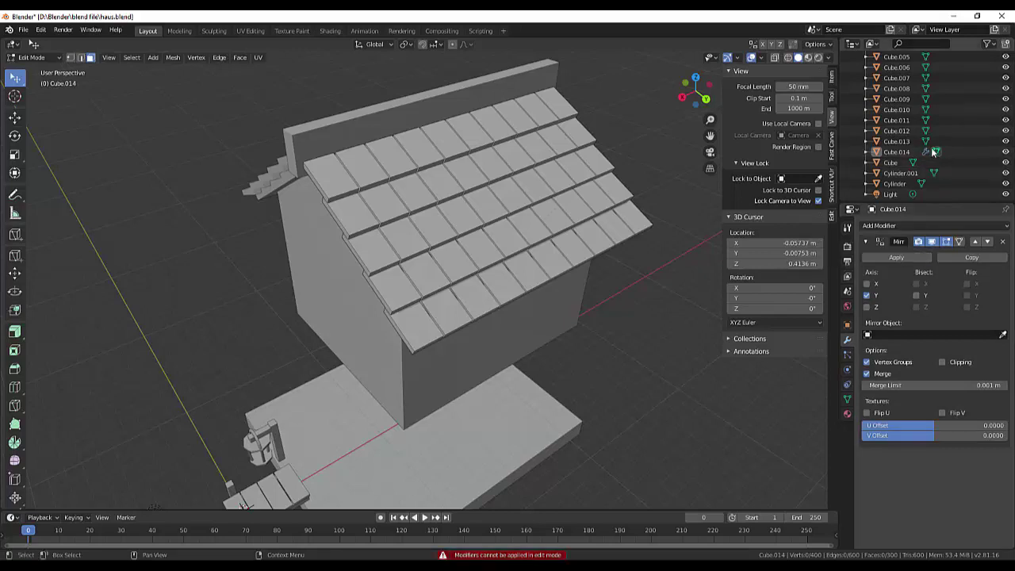
pyautogui.click(894, 258)
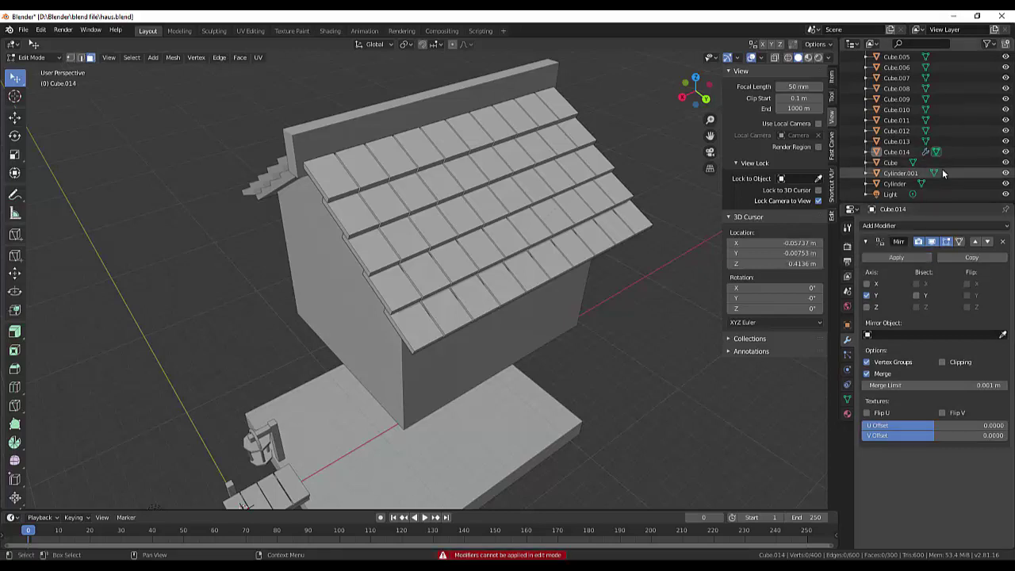
pyautogui.click(892, 258)
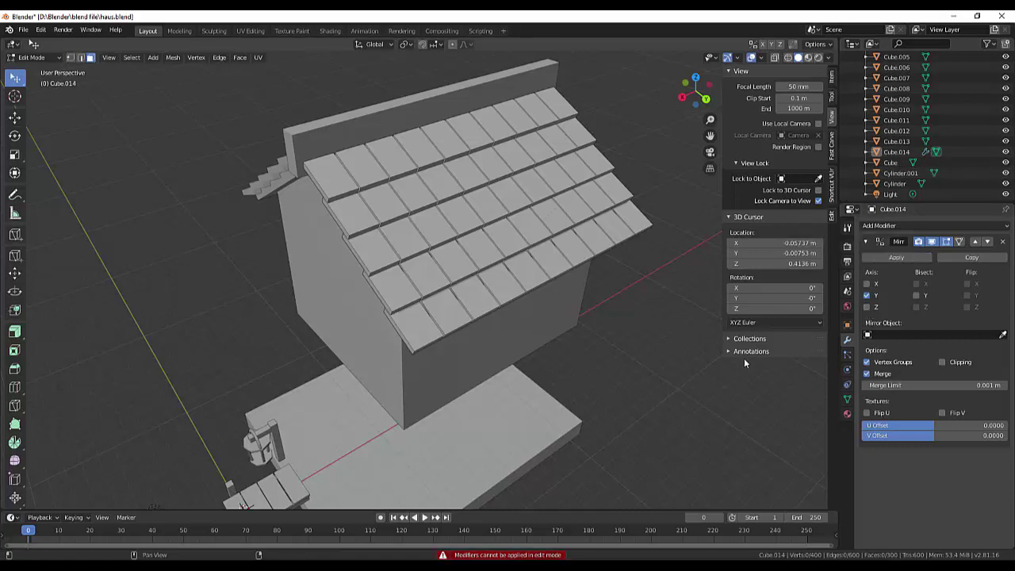
pyautogui.click(32, 57)
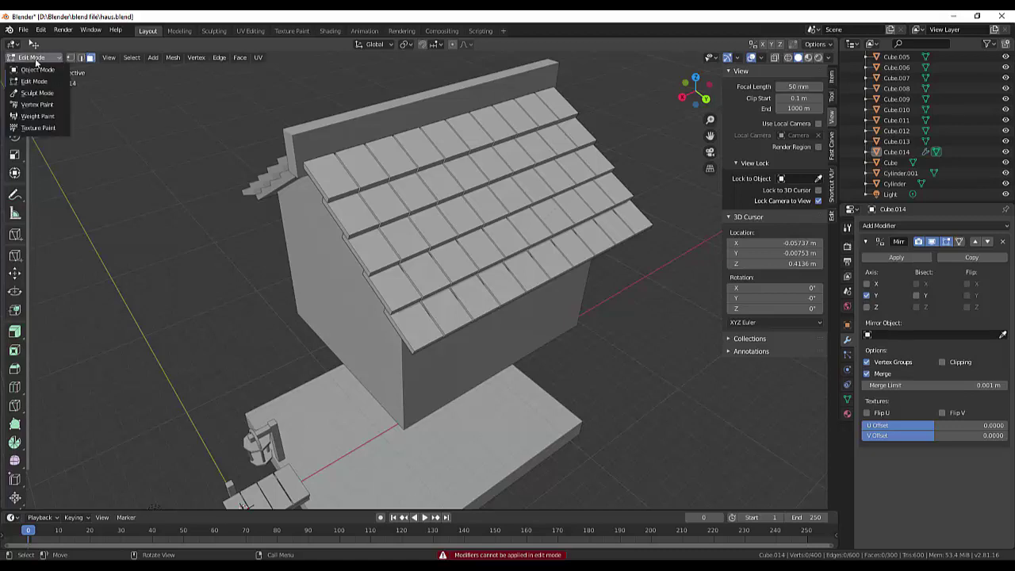
pyautogui.click(38, 70)
pyautogui.click(893, 258)
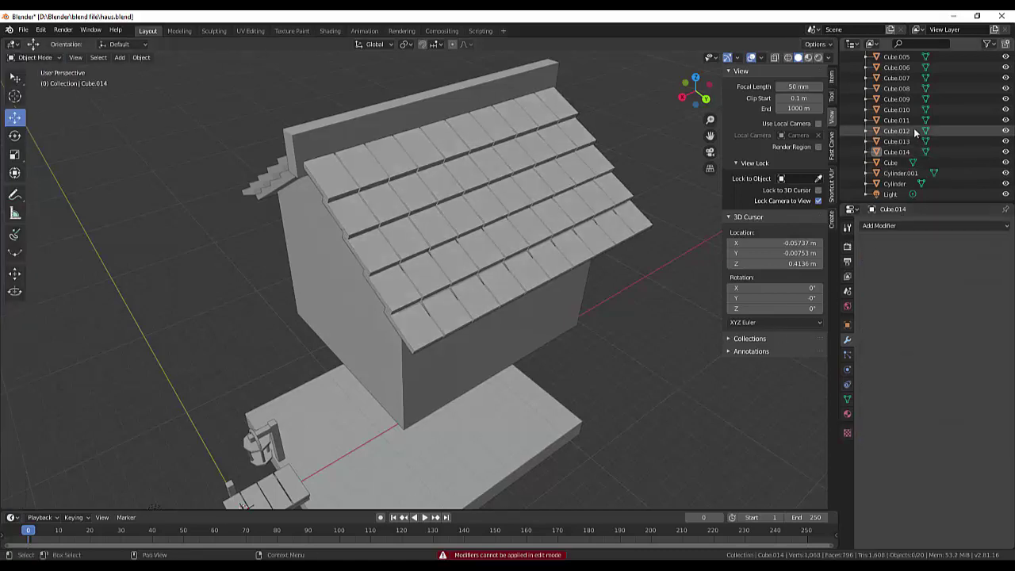
# Step: Make Cube.002 active, apply its Mirror modifier, and enter Edit Mode on it
pyautogui.scroll(3, 924, 134)
pyautogui.click(925, 89)
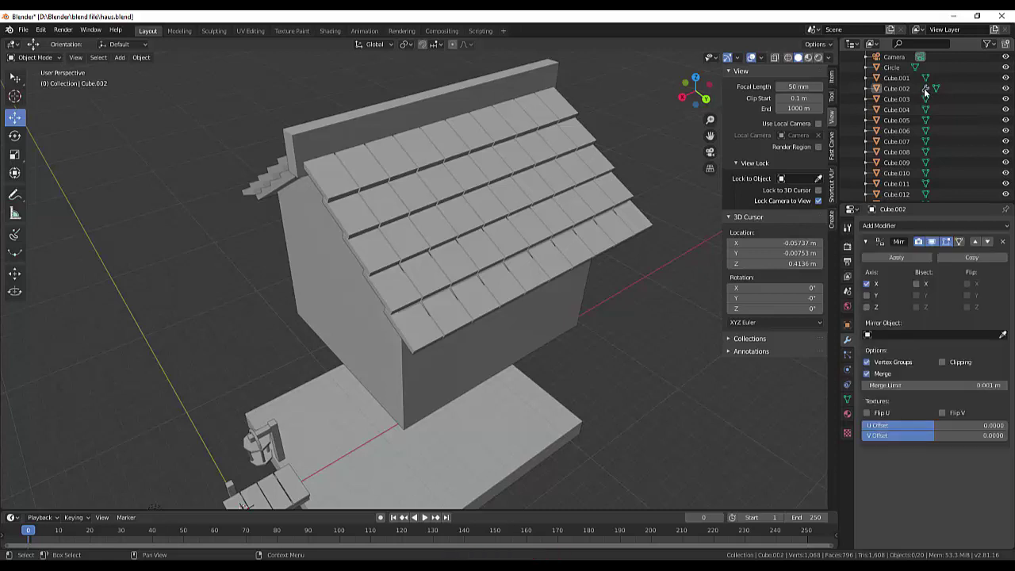
pyautogui.click(901, 256)
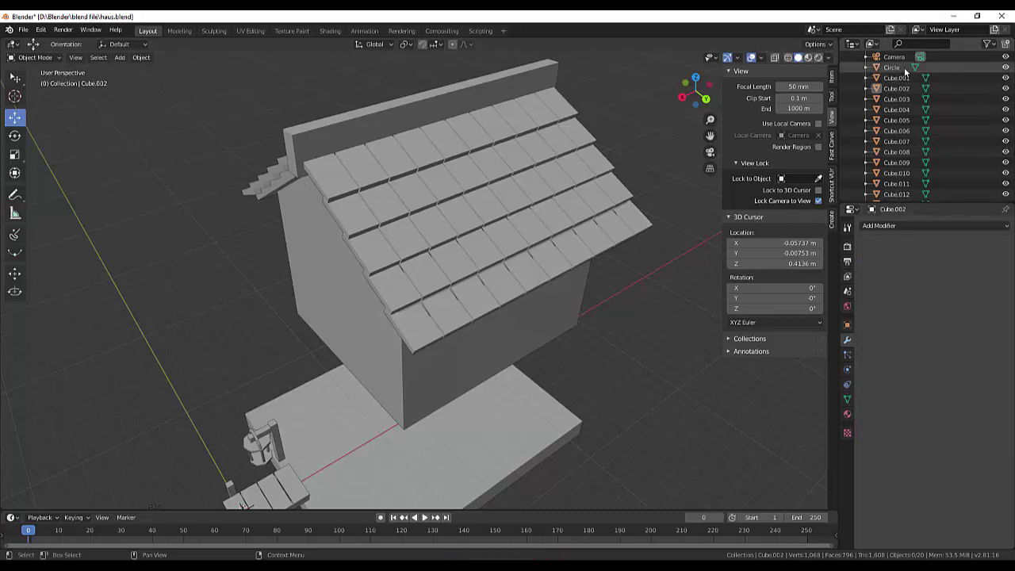
pyautogui.scroll(-3, 903, 71)
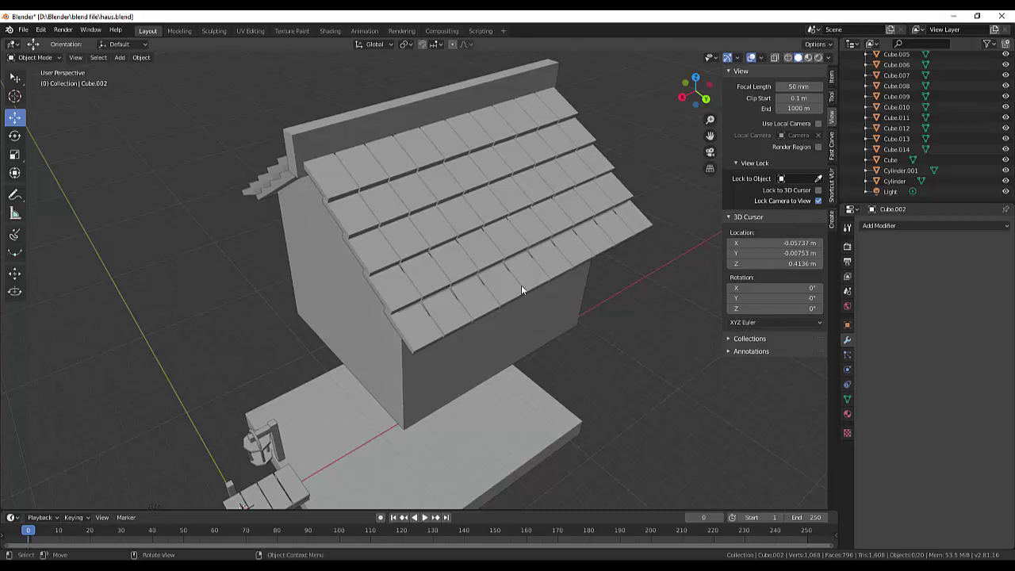
pyautogui.click(25, 58)
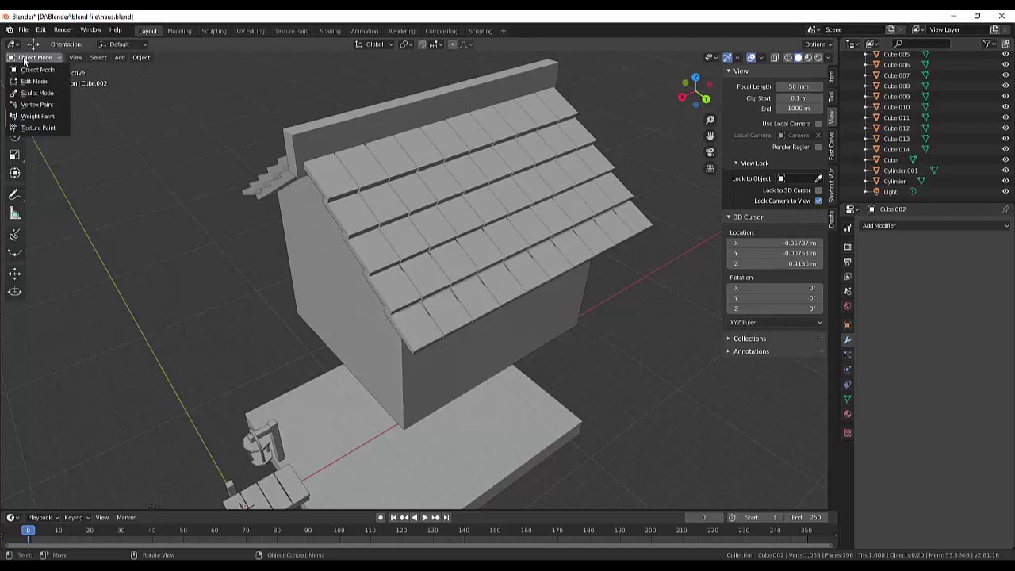
pyautogui.click(27, 82)
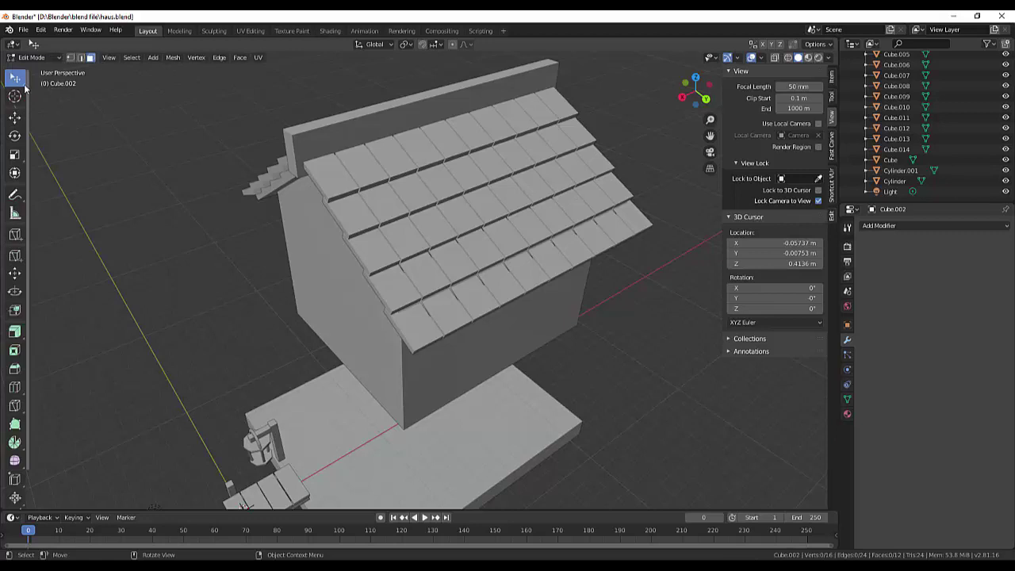
pyautogui.click(131, 59)
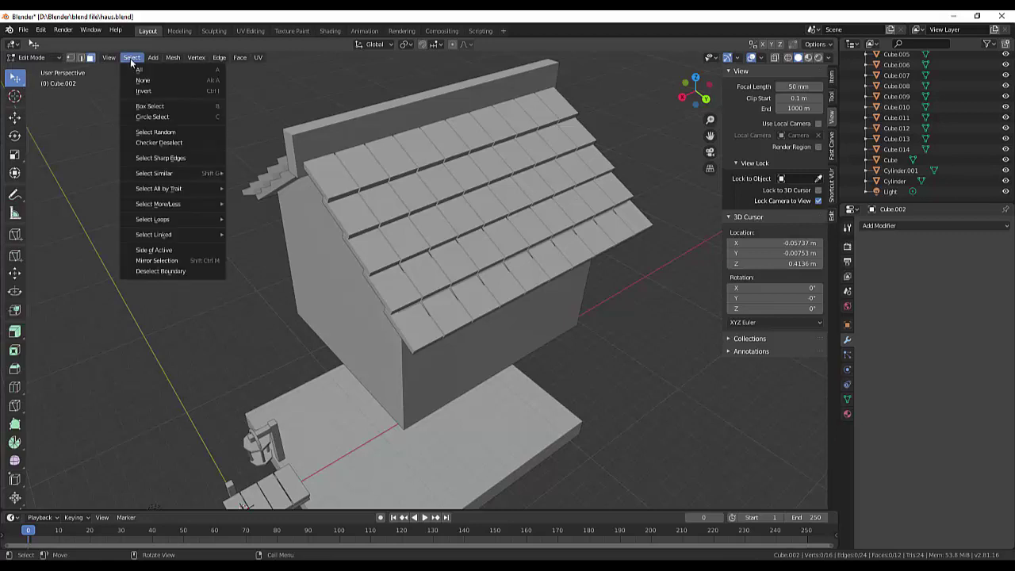
pyautogui.click(154, 132)
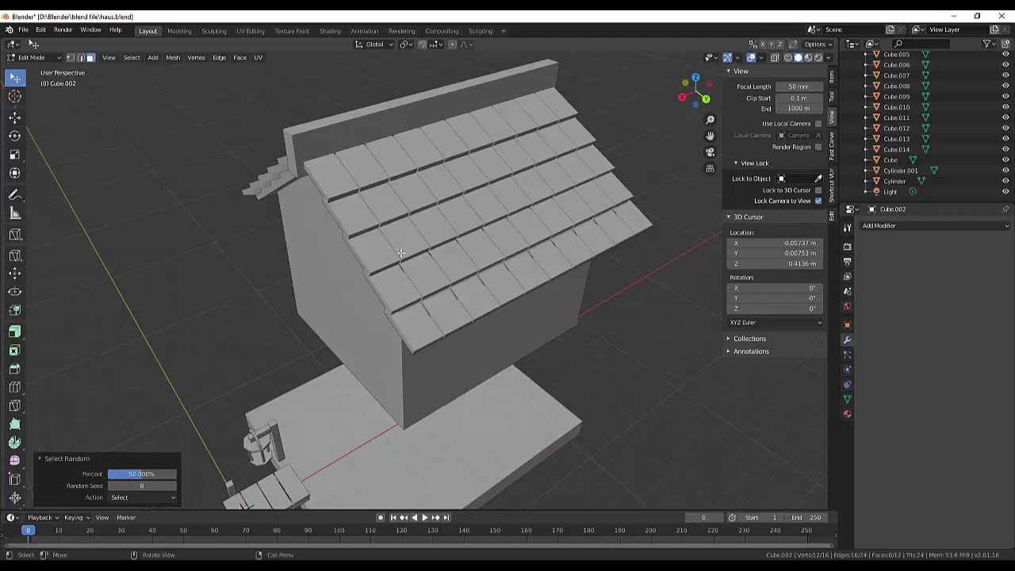
pyautogui.hotkey('alt', 'a')
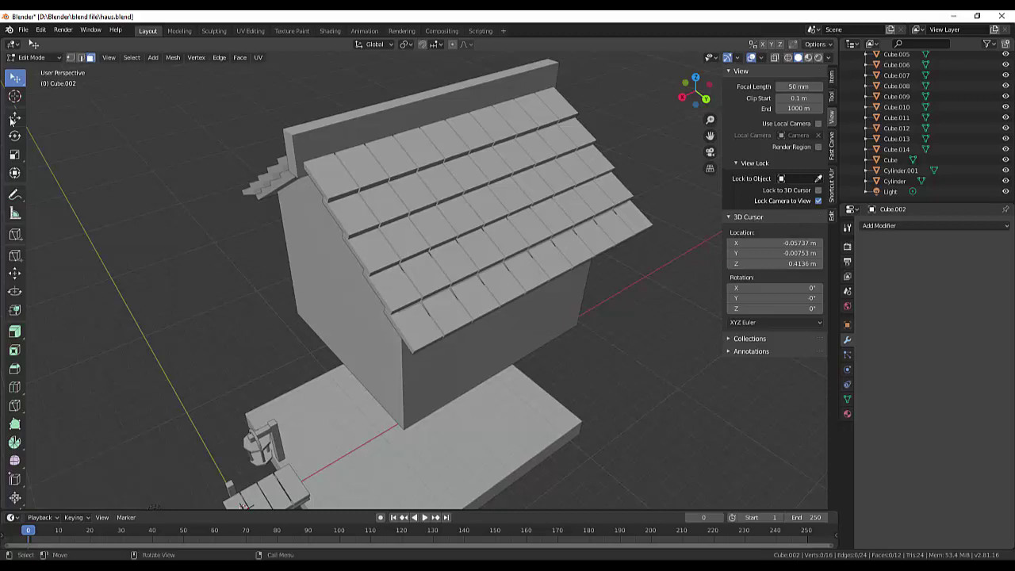
pyautogui.click(32, 59)
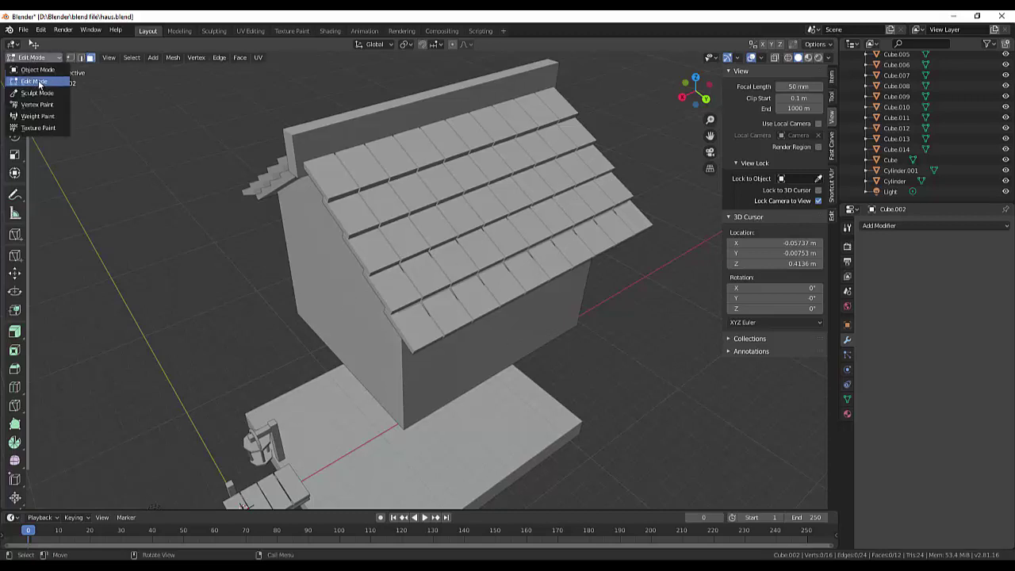
pyautogui.click(39, 82)
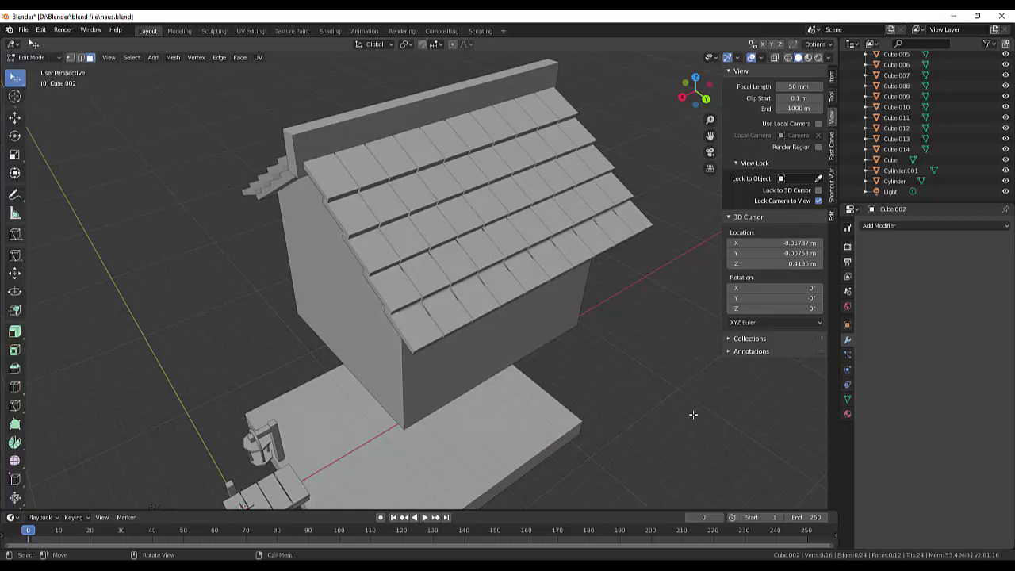
pyautogui.moveTo(693, 414)
pyautogui.mouseDown(button='middle')
pyautogui.moveTo(674, 400)
pyautogui.moveTo(691, 397)
pyautogui.moveTo(655, 404)
pyautogui.mouseUp(button='middle')
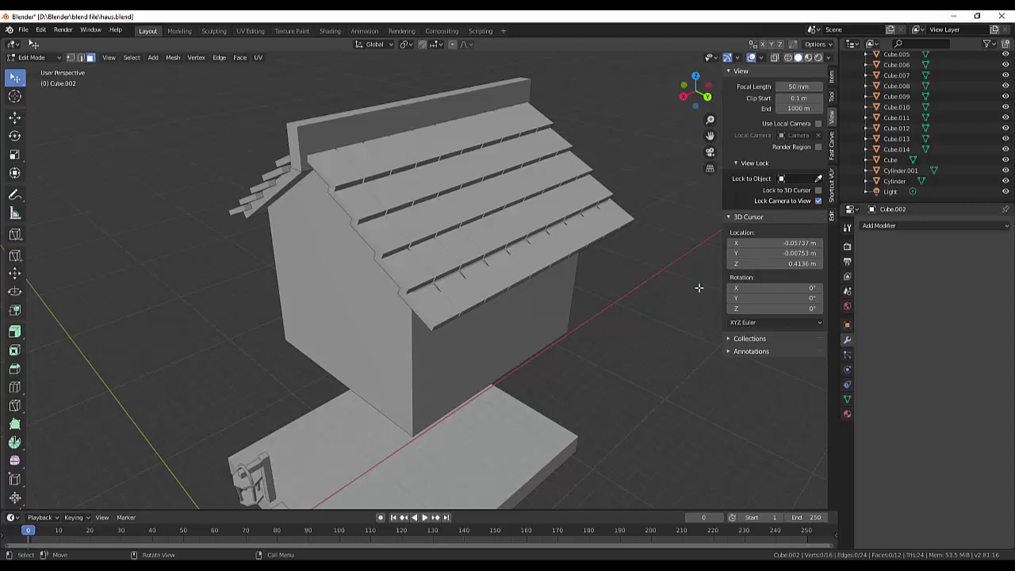
# Step: Make roof tile object Cube.014 active and enter Edit Mode on it
pyautogui.click(906, 161)
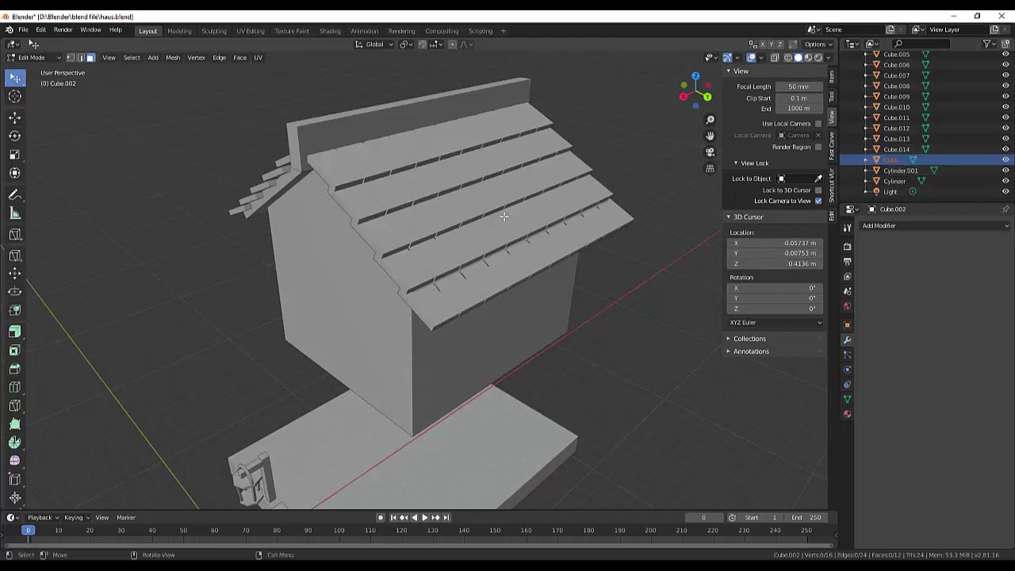
pyautogui.click(32, 57)
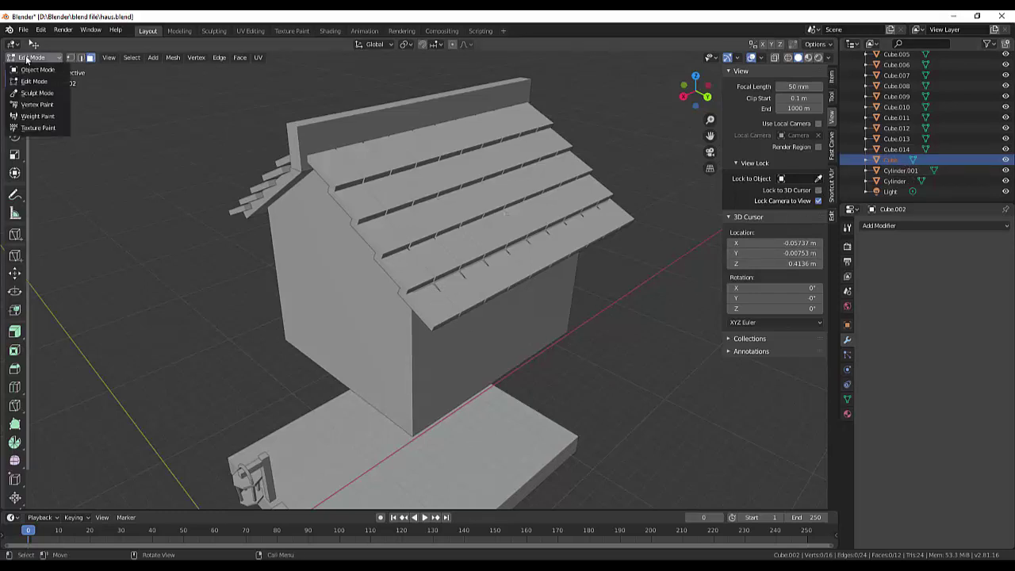
pyautogui.click(31, 26)
pyautogui.click(424, 180)
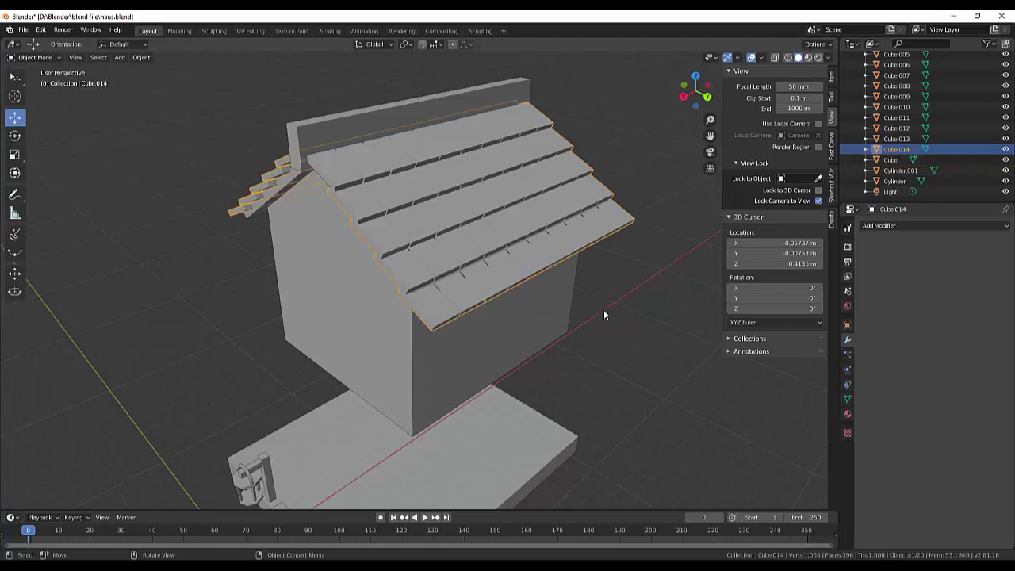
pyautogui.click(33, 57)
pyautogui.click(34, 82)
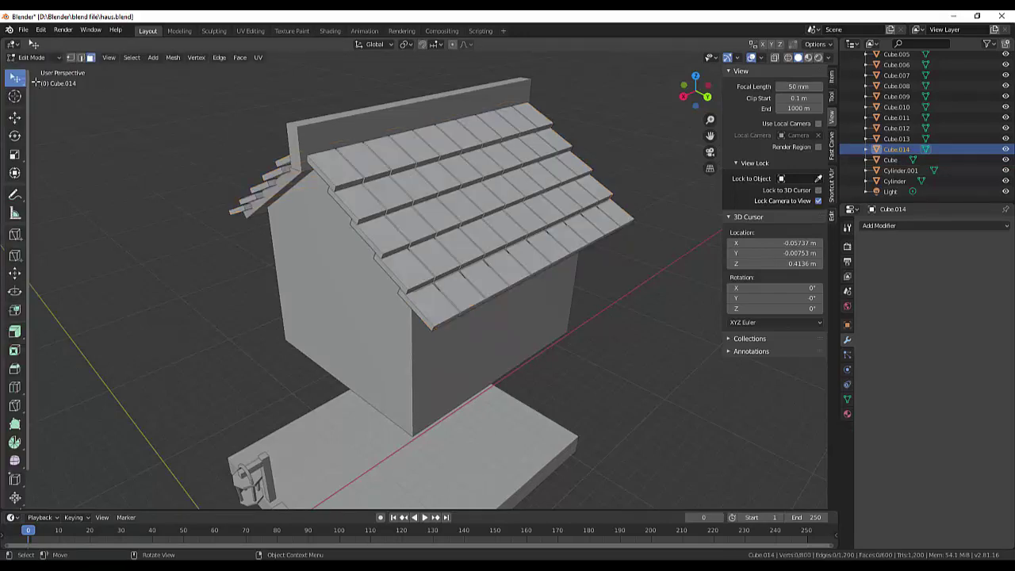
pyautogui.click(131, 57)
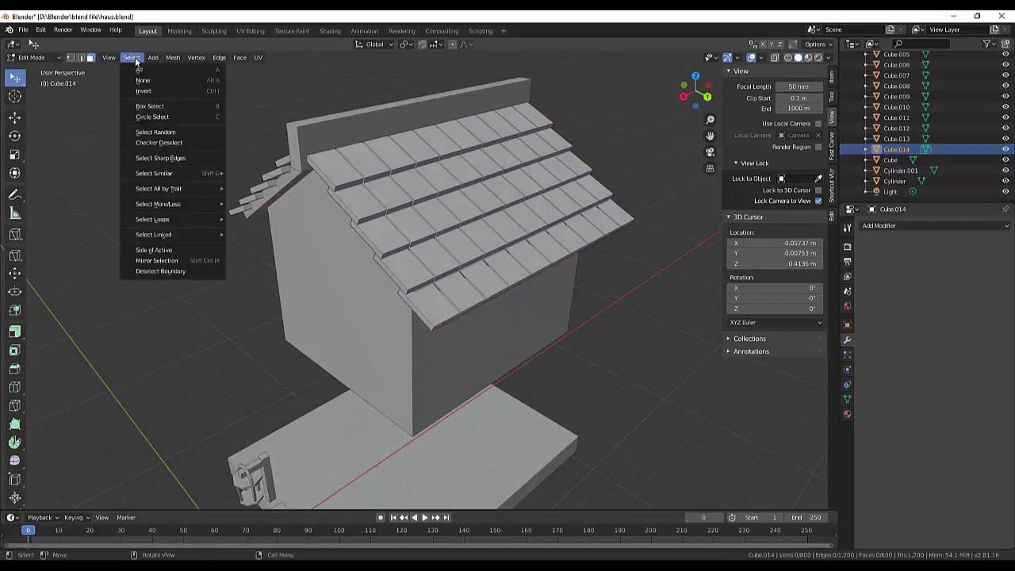
# Step: Randomly select 5 percent of Cube.014's tile faces, after first trying 25 percent
pyautogui.click(154, 132)
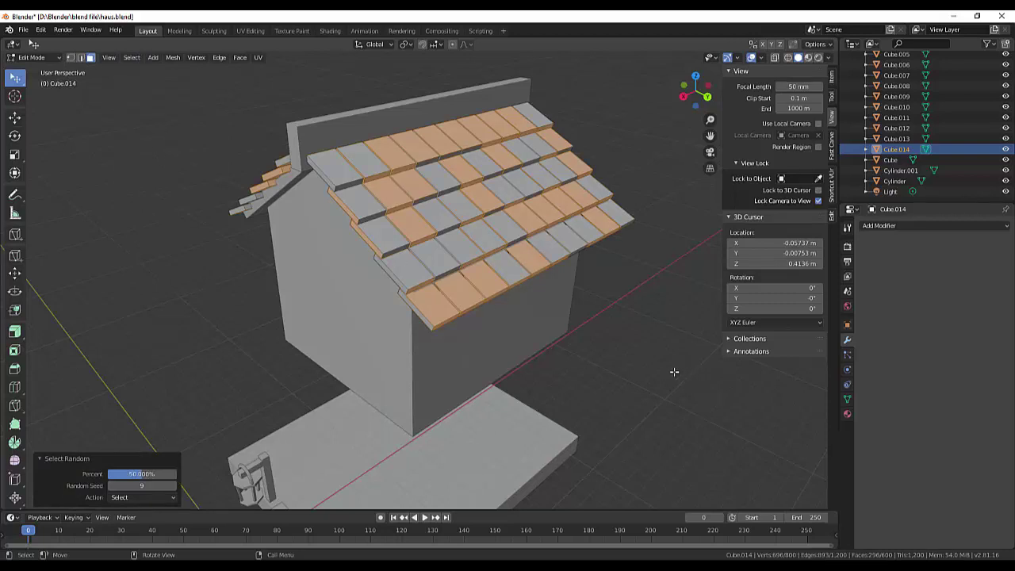
pyautogui.moveTo(674, 371); pyautogui.dragTo(670, 376, button='middle')
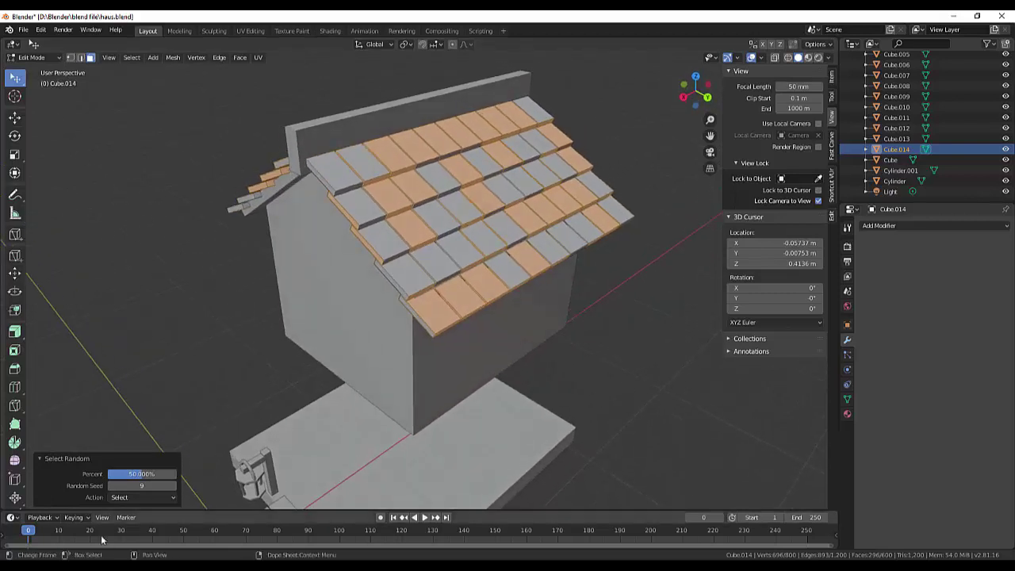
pyautogui.click(133, 474)
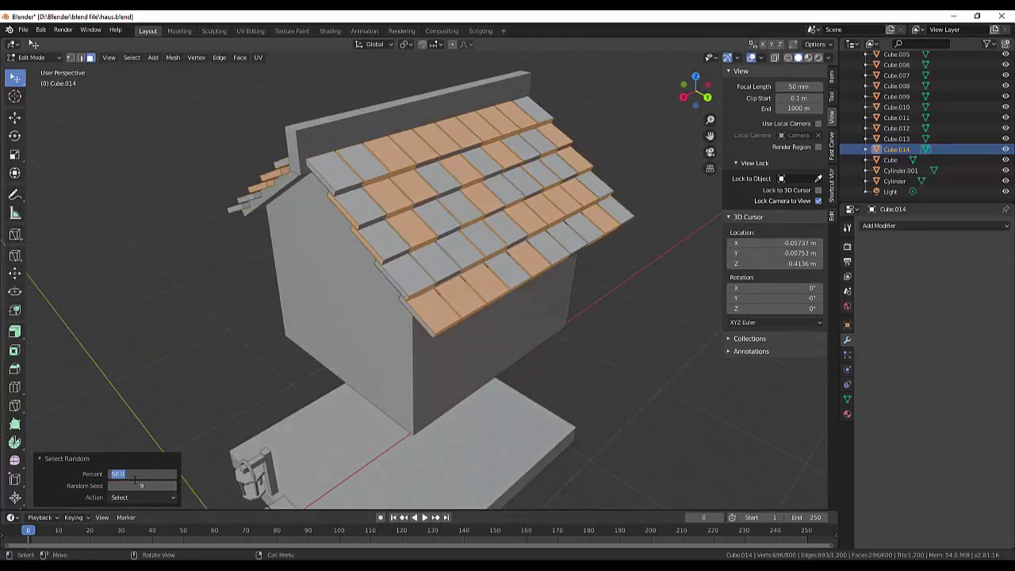
pyautogui.write('25')
pyautogui.press('Return')
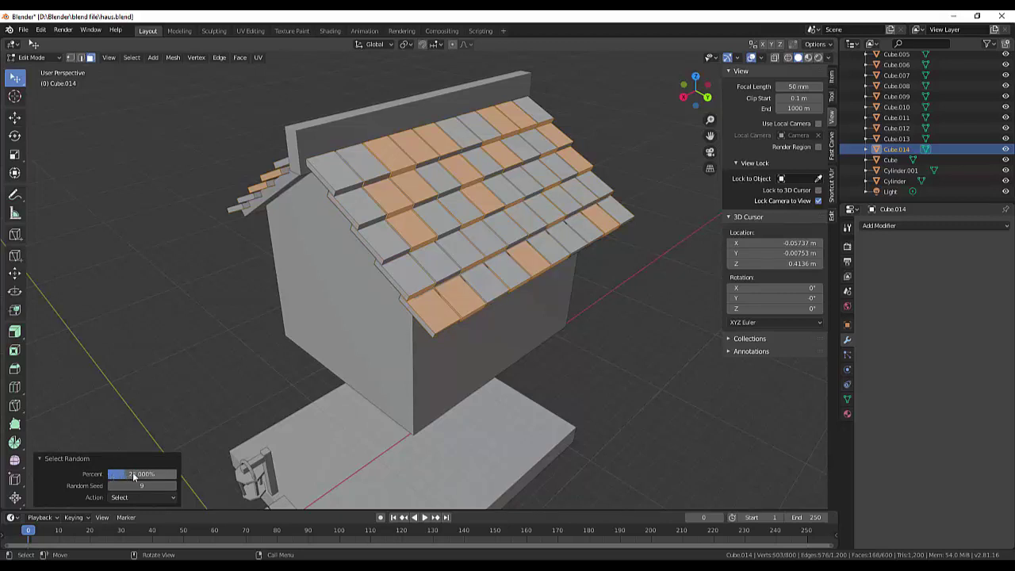
pyautogui.click(132, 473)
pyautogui.write('5')
pyautogui.press('Return')
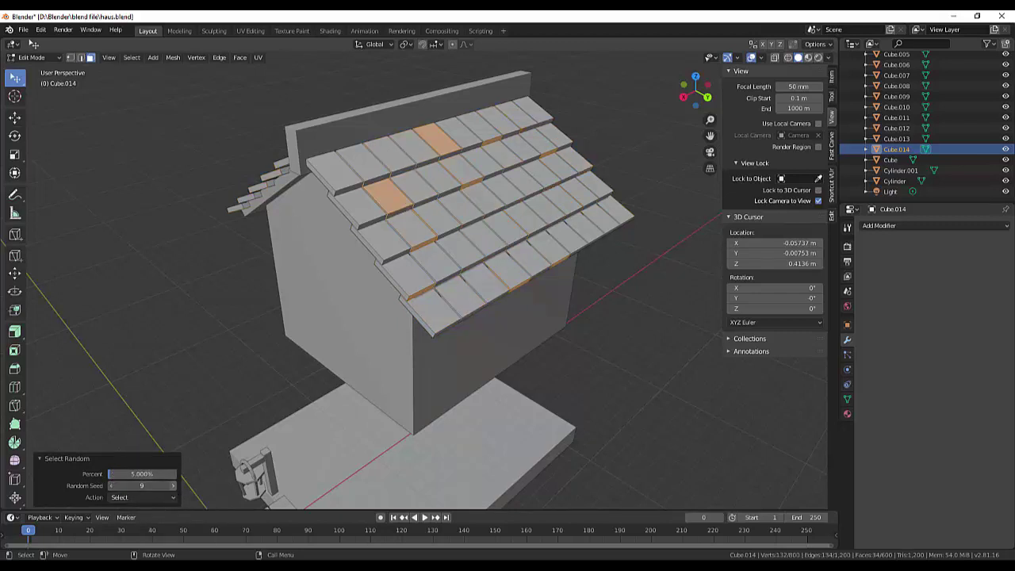
pyautogui.click(111, 485)
pyautogui.click(112, 485)
pyautogui.click(111, 486)
pyautogui.click(111, 486)
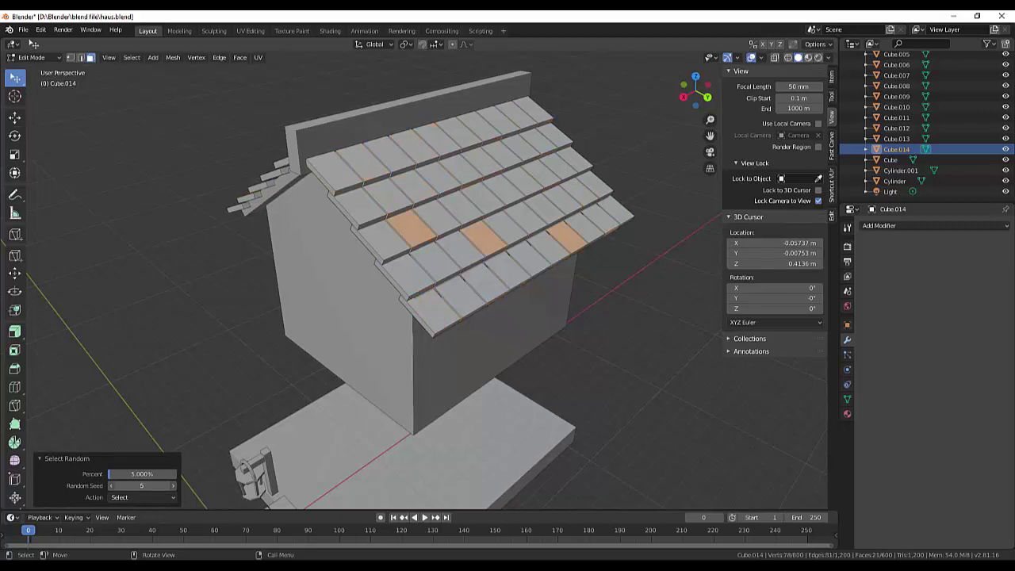
pyautogui.click(173, 485)
pyautogui.click(173, 486)
pyautogui.click(173, 485)
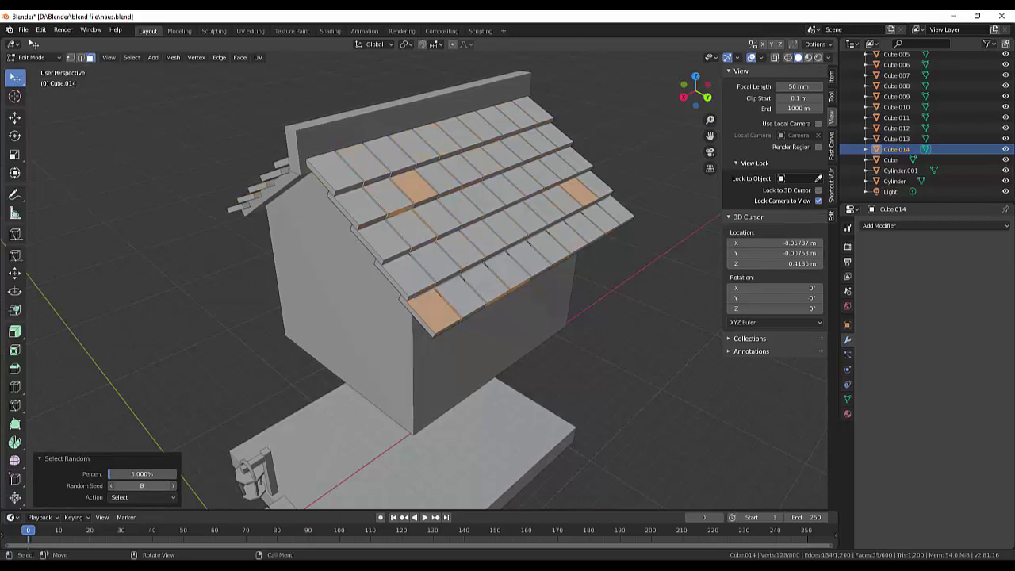
pyautogui.click(173, 486)
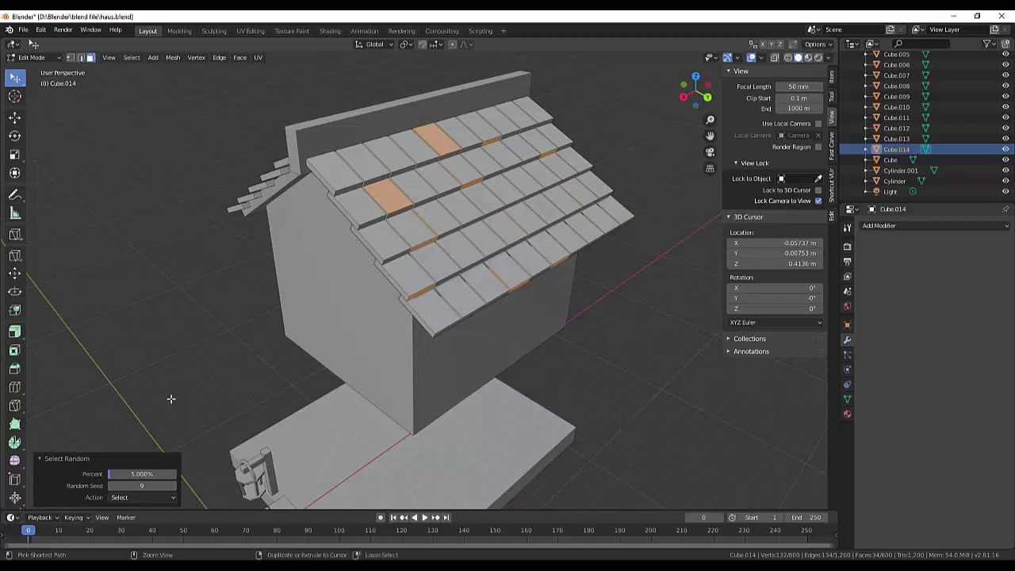
# Step: Extend to whole linked tiles, scale them to 0.971, then to 0.986 along Z, and deselect
pyautogui.hotkey('ctrl', 'l')
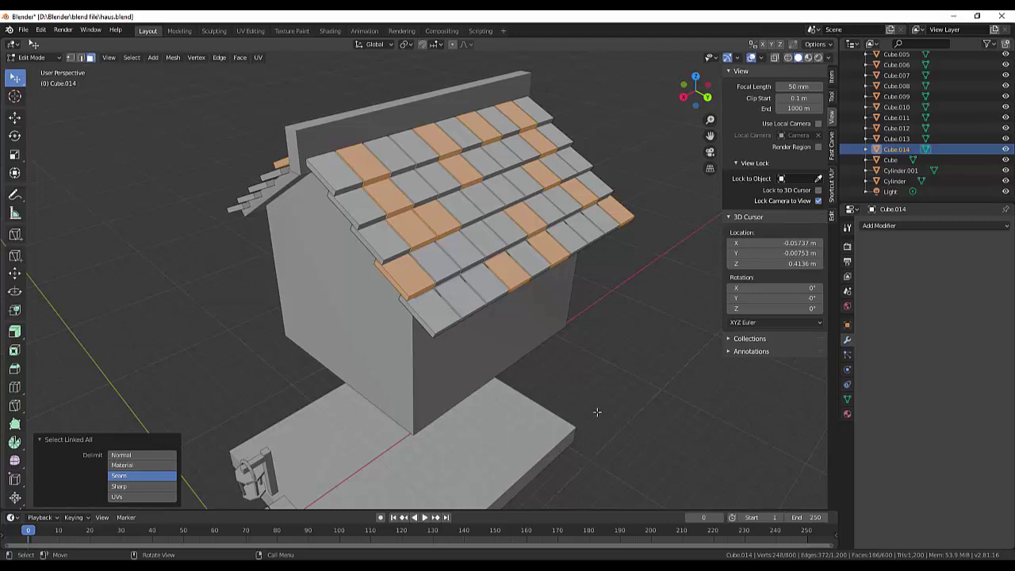
pyautogui.press('s')
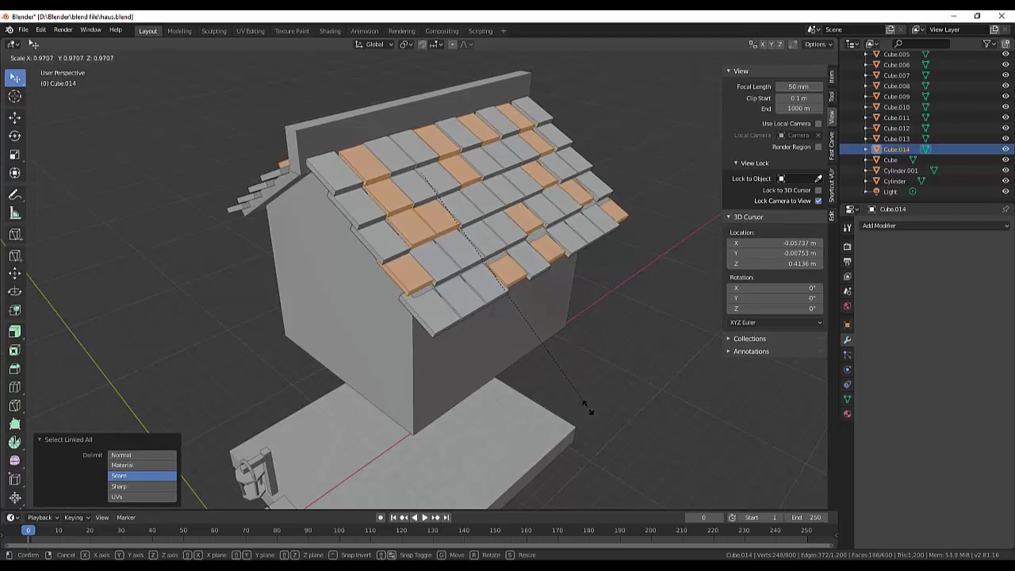
pyautogui.click(584, 406)
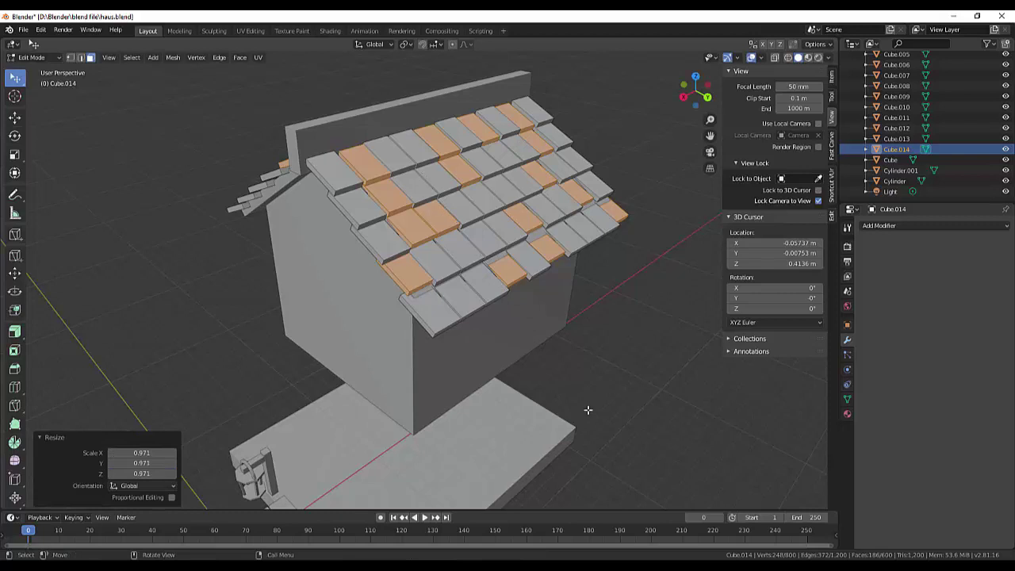
pyautogui.press('s')
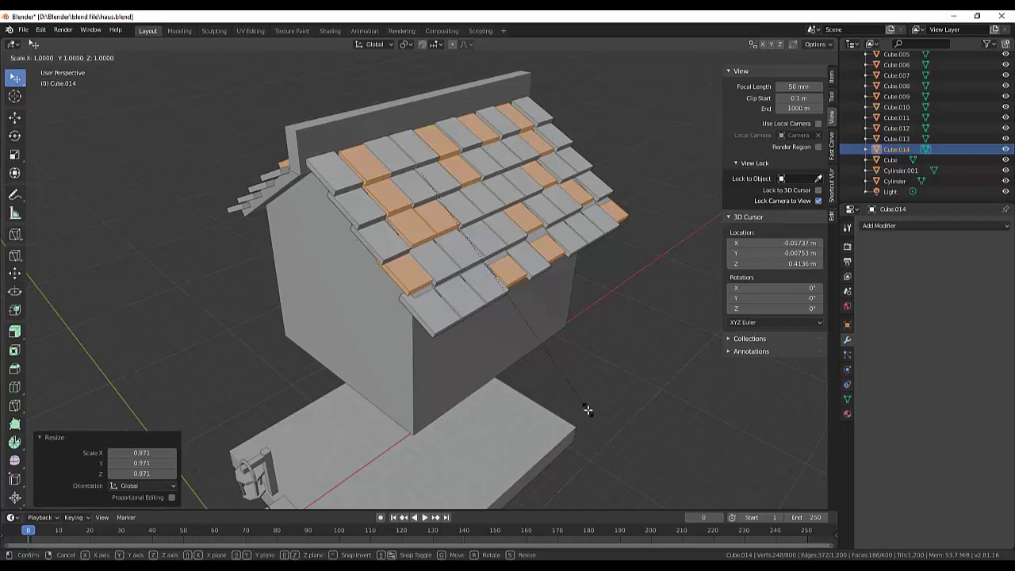
pyautogui.press('z')
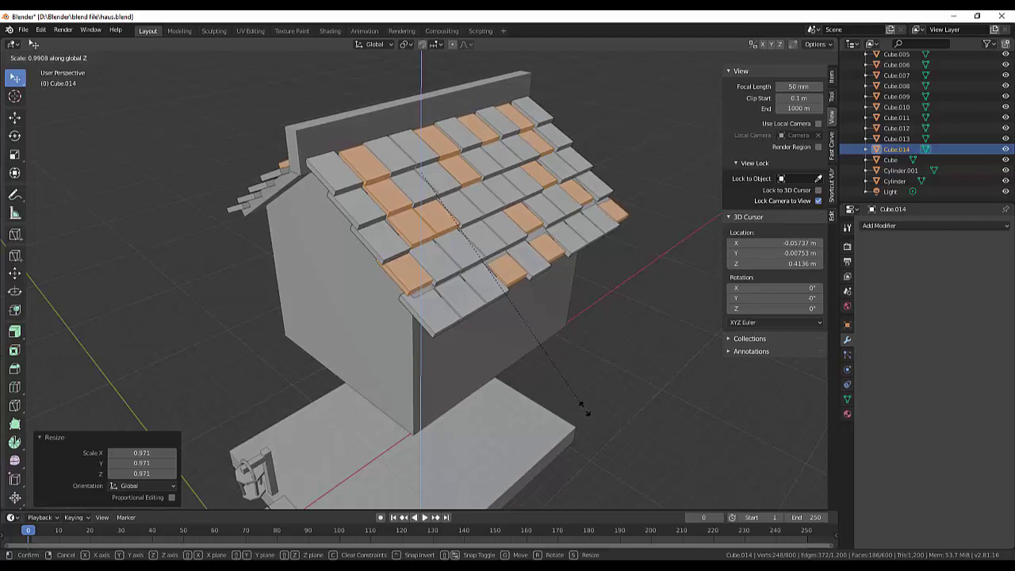
pyautogui.click(608, 409)
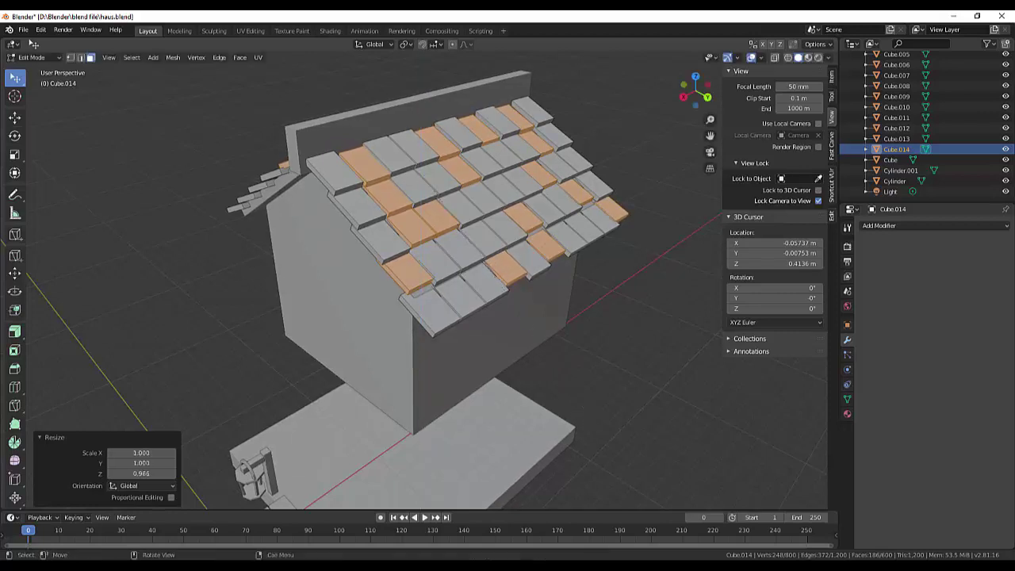
pyautogui.click(625, 369)
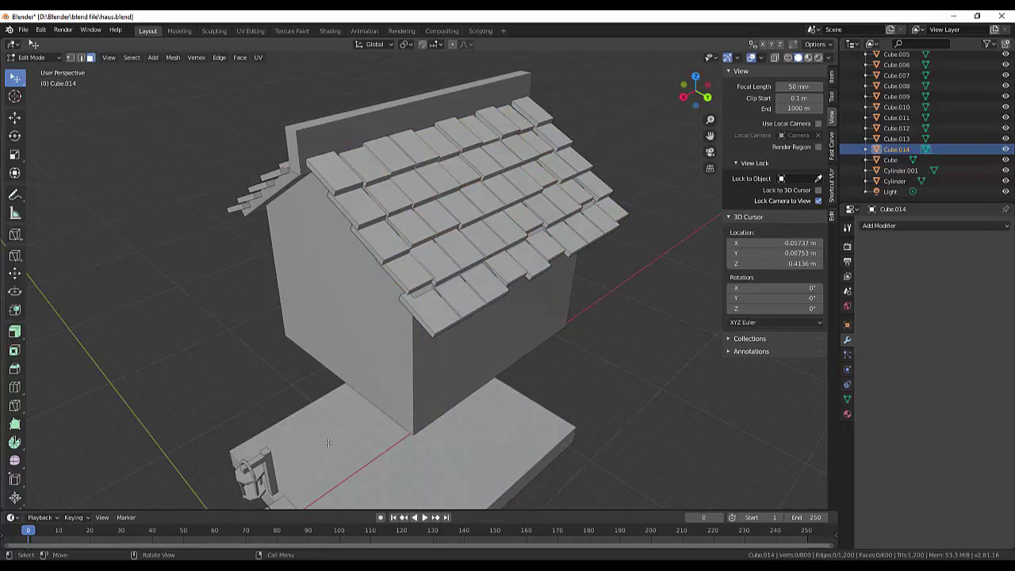
# Step: Scale a single corner tile at the eaves to 1.216 along Z
pyautogui.moveTo(565, 376)
pyautogui.mouseDown(button='middle')
pyautogui.moveTo(624, 340)
pyautogui.moveTo(637, 350)
pyautogui.moveTo(647, 343)
pyautogui.moveTo(637, 344)
pyautogui.mouseUp(button='middle')
pyautogui.click(490, 287)
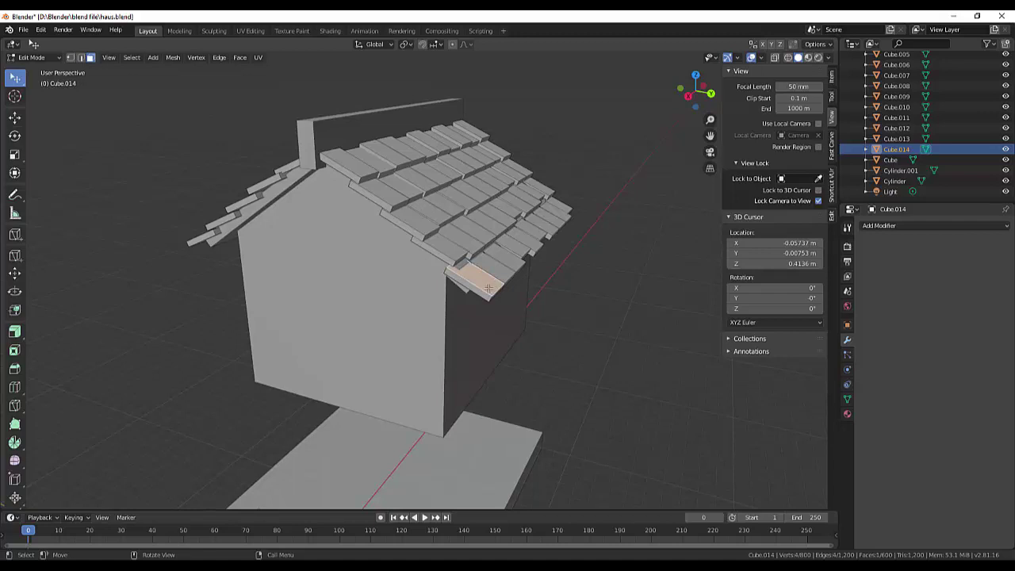
pyautogui.press('s')
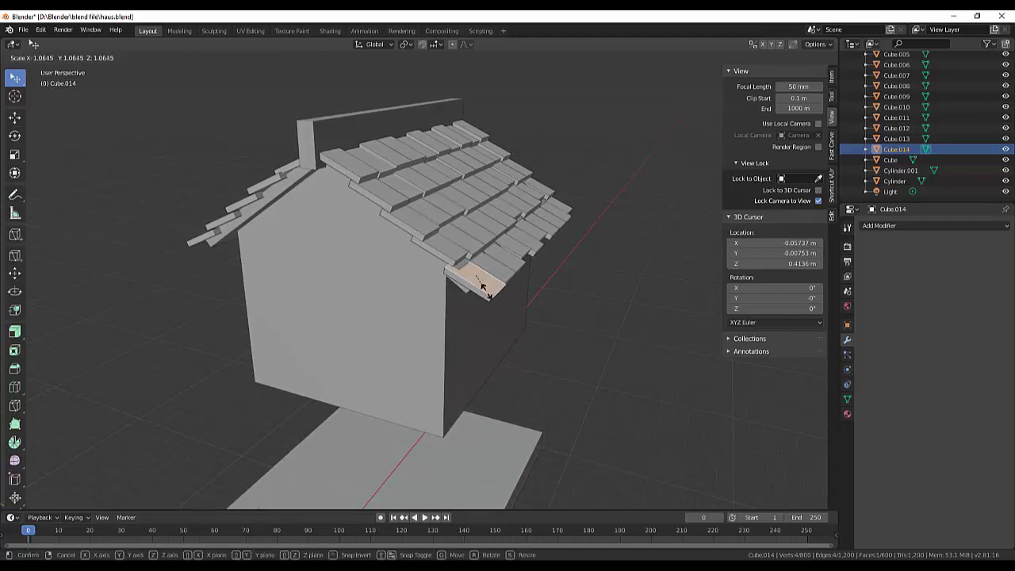
pyautogui.press('z')
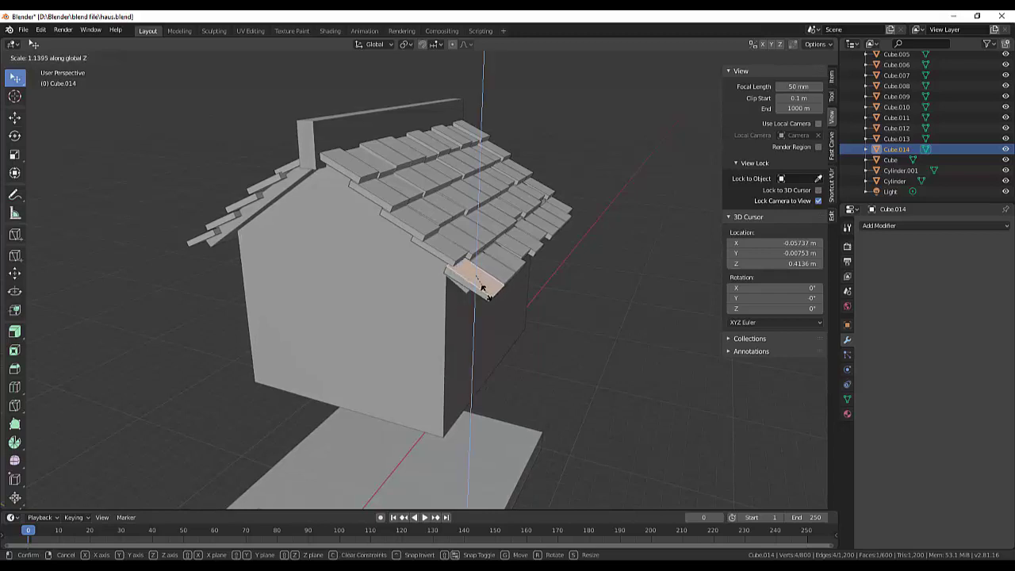
pyautogui.click(482, 290)
pyautogui.moveTo(567, 319)
pyautogui.mouseDown(button='middle')
pyautogui.moveTo(538, 343)
pyautogui.moveTo(558, 332)
pyautogui.moveTo(520, 341)
pyautogui.mouseUp(button='middle')
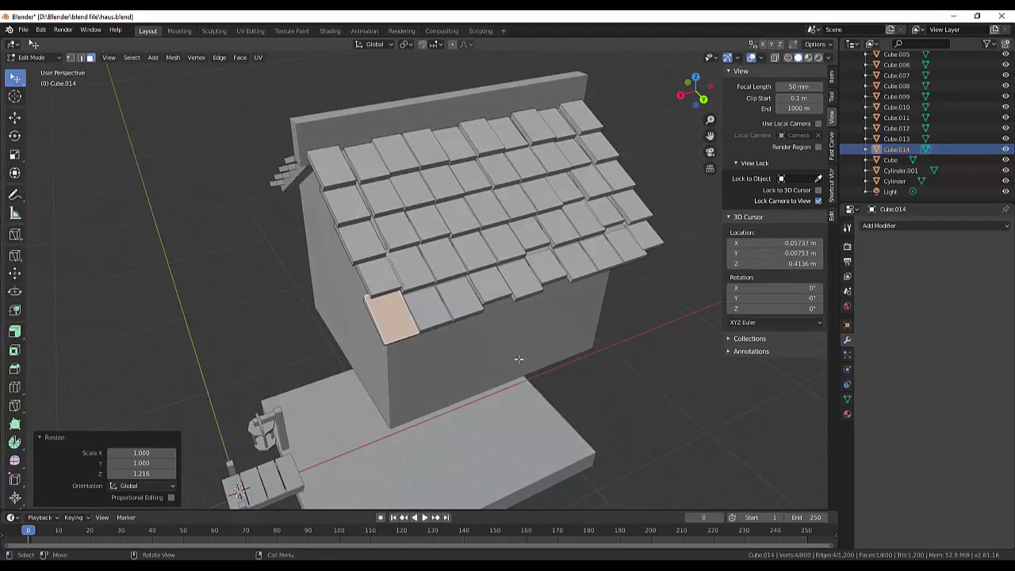
pyautogui.click(589, 374)
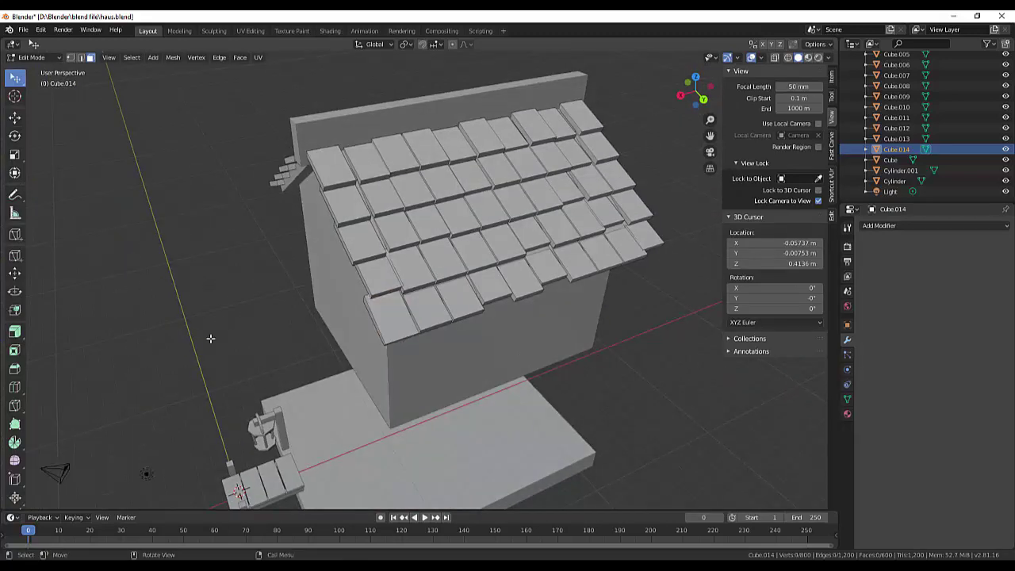
# Step: Run Select Random on the roof tiles and drag Percent up to 25.455%
pyautogui.click(130, 60)
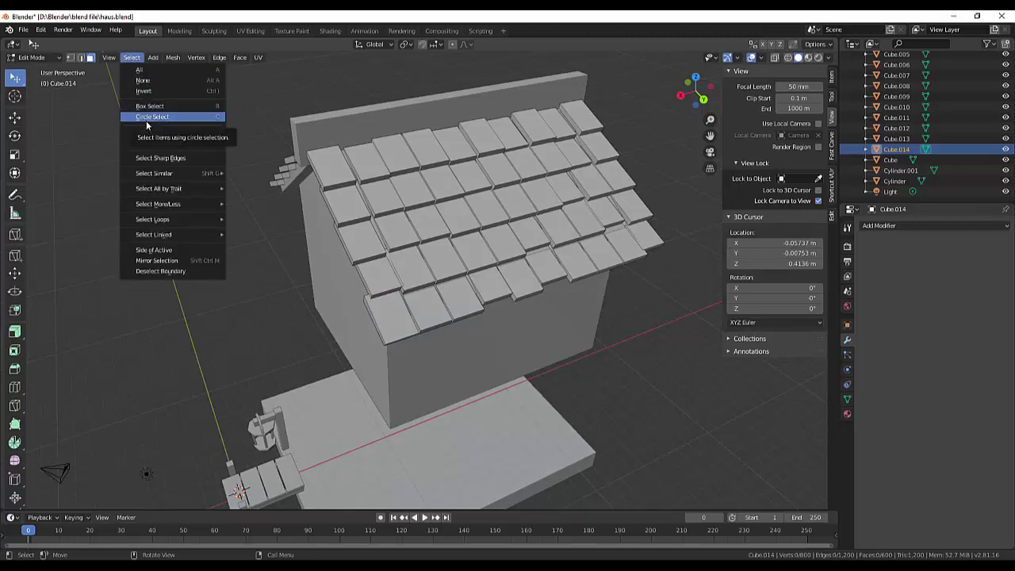
pyautogui.click(161, 135)
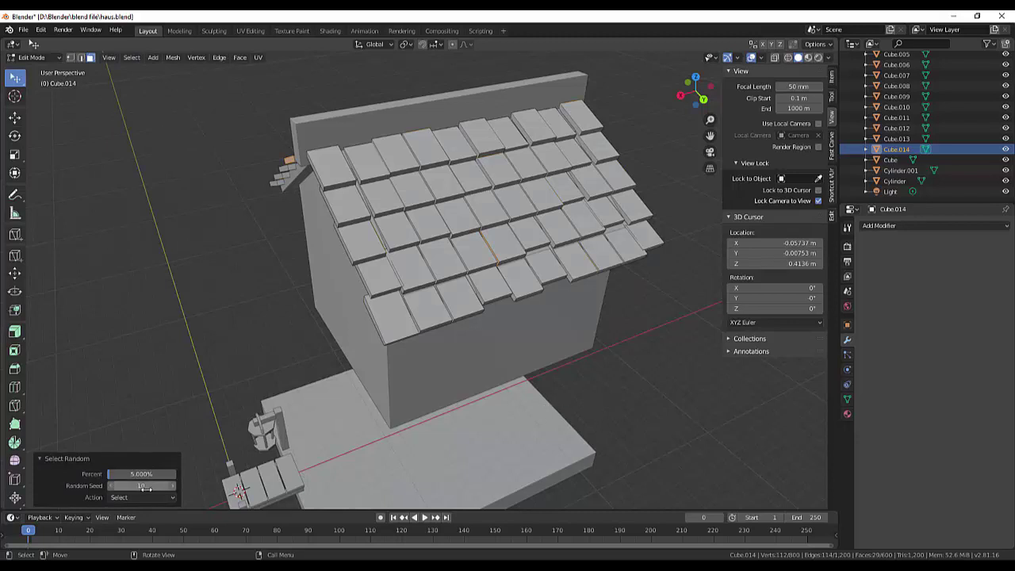
pyautogui.moveTo(140, 474); pyautogui.dragTo(152, 474)
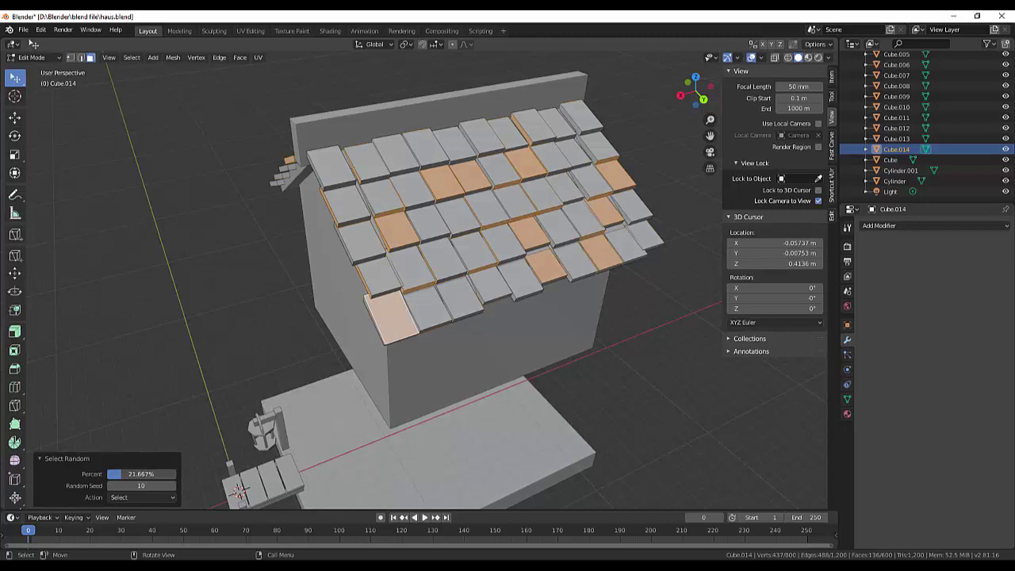
pyautogui.moveTo(153, 474); pyautogui.dragTo(159, 474)
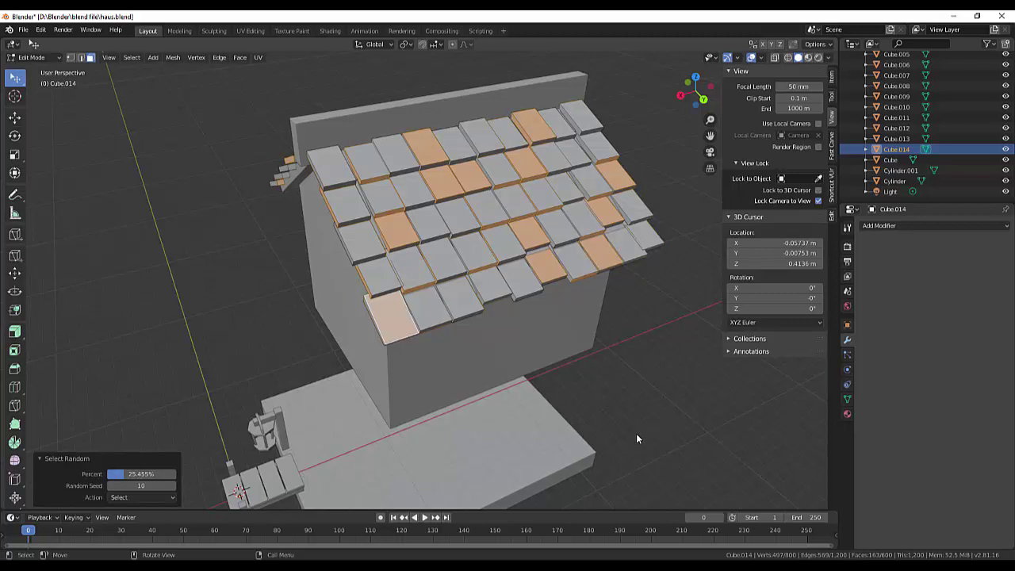
pyautogui.moveTo(638, 433); pyautogui.dragTo(680, 418, button='middle')
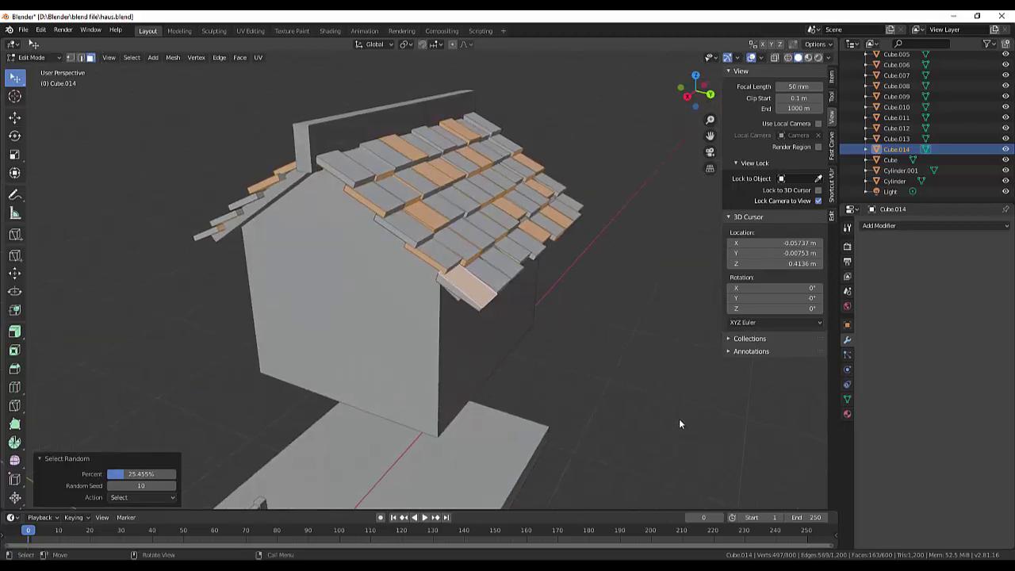
pyautogui.press('shift')
pyautogui.moveTo(607, 226); pyautogui.dragTo(597, 236, button='middle')
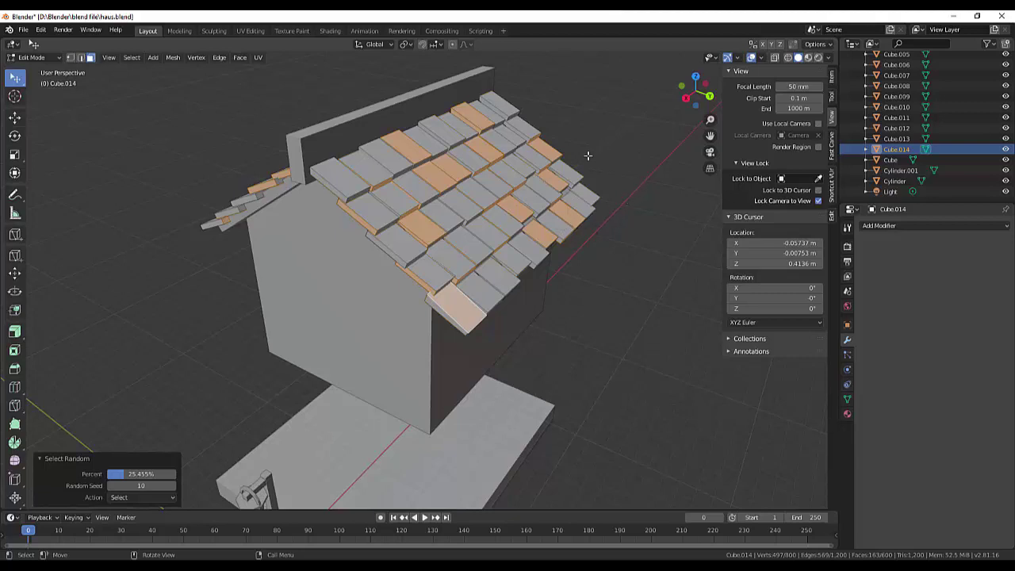
# Step: Shrink the selected tiles to 0.991 along X, then orbit and zoom out
pyautogui.press('s')
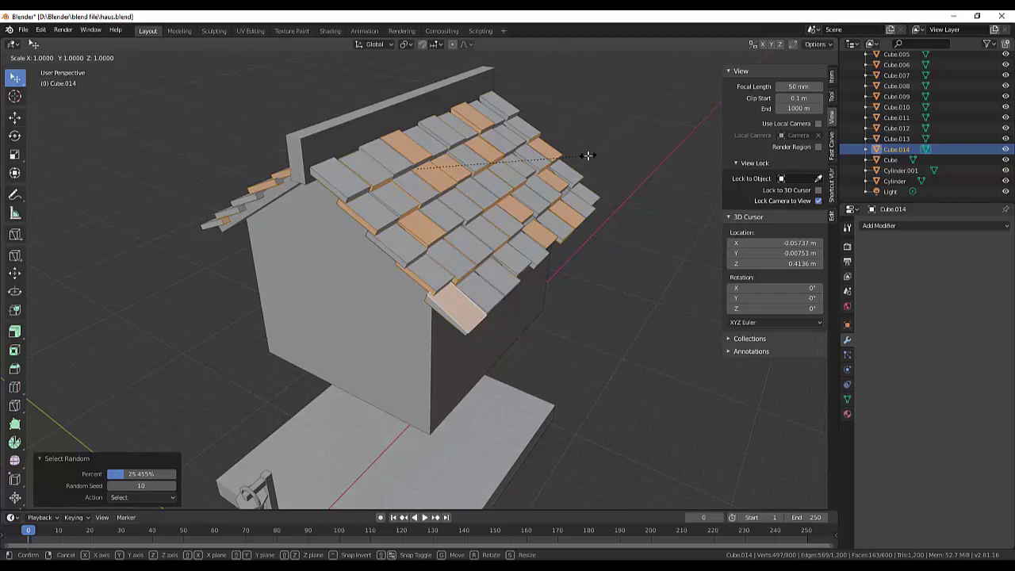
pyautogui.press('x')
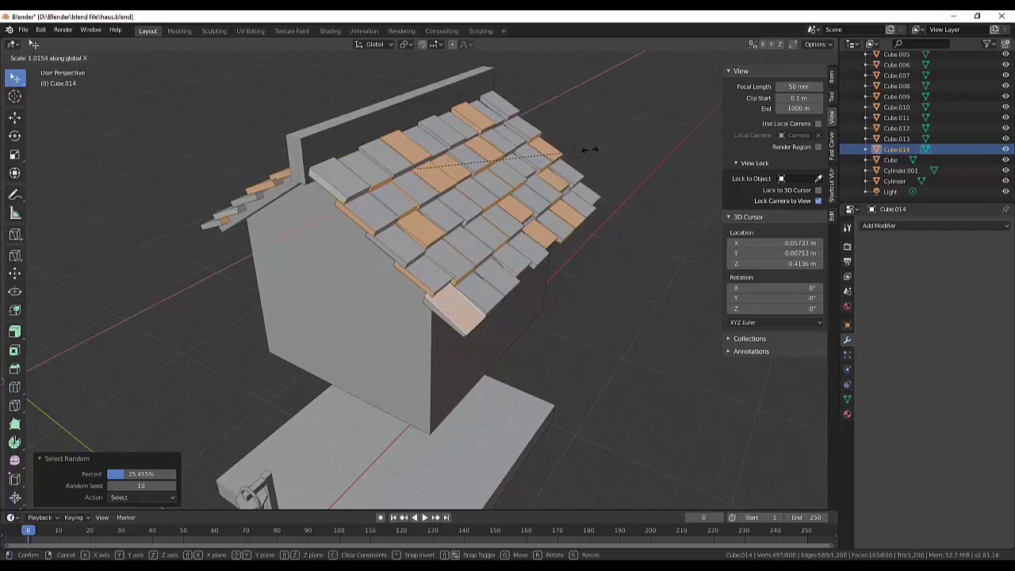
pyautogui.click(585, 150)
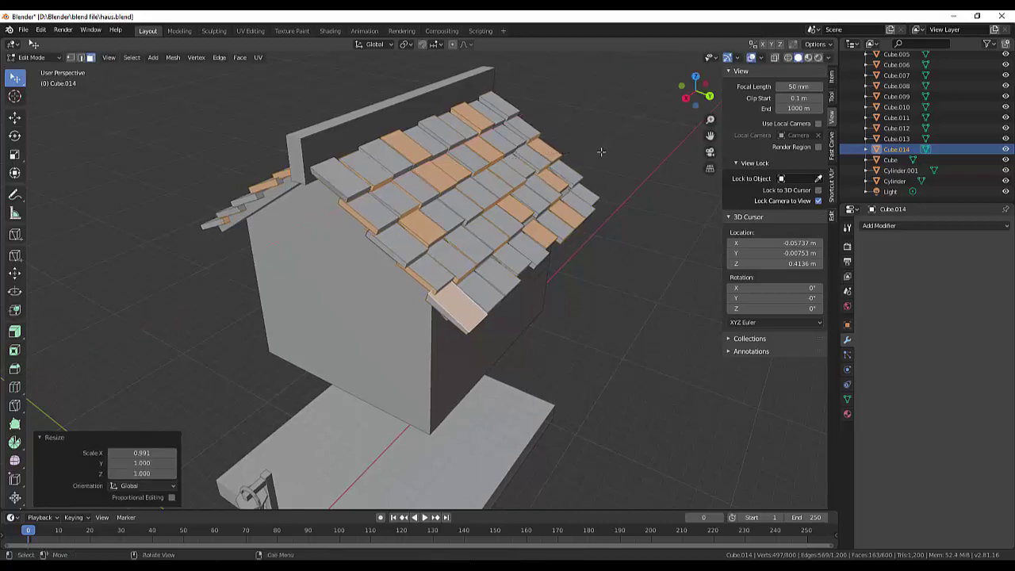
pyautogui.moveTo(602, 153)
pyautogui.mouseDown(button='middle')
pyautogui.moveTo(597, 319)
pyautogui.moveTo(515, 310)
pyautogui.moveTo(736, 338)
pyautogui.moveTo(616, 318)
pyautogui.moveTo(587, 346)
pyautogui.moveTo(649, 311)
pyautogui.moveTo(651, 294)
pyautogui.moveTo(601, 346)
pyautogui.mouseUp(button='middle')
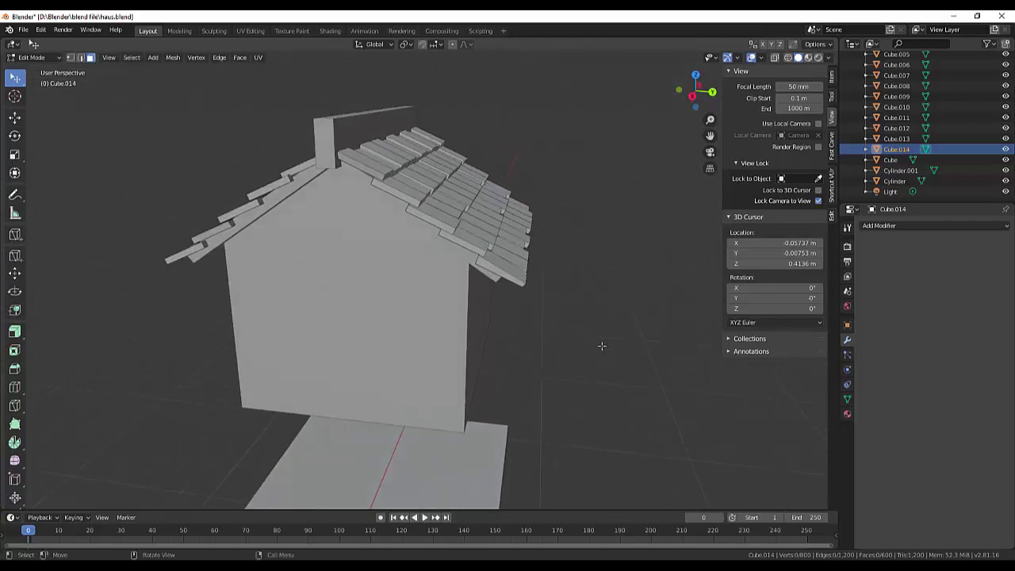
pyautogui.scroll(-3, 600, 346)
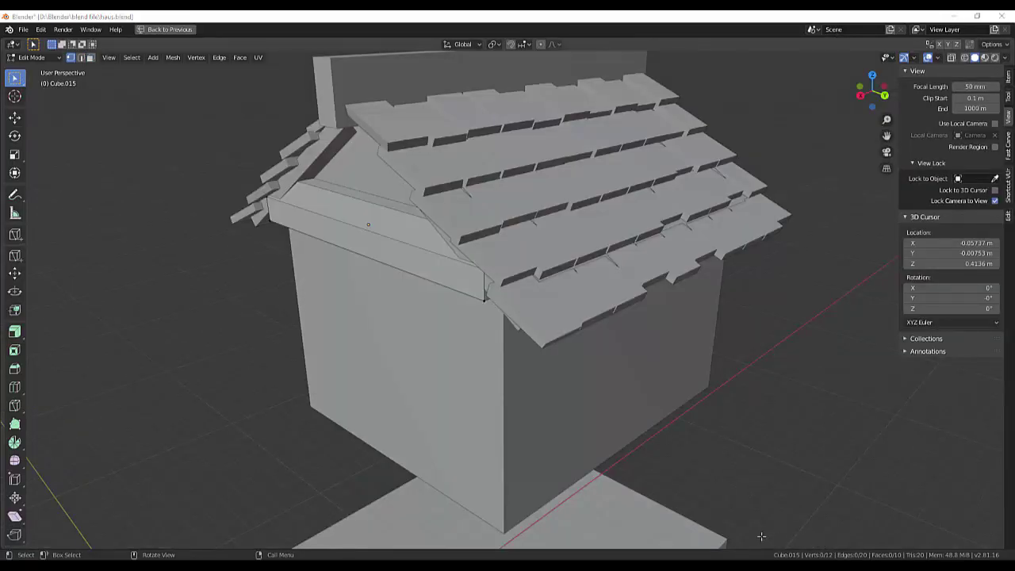
# Step: Switch to wireframe shading and undo the roof-edge board's bevel back to a plain box
pyautogui.press('z')
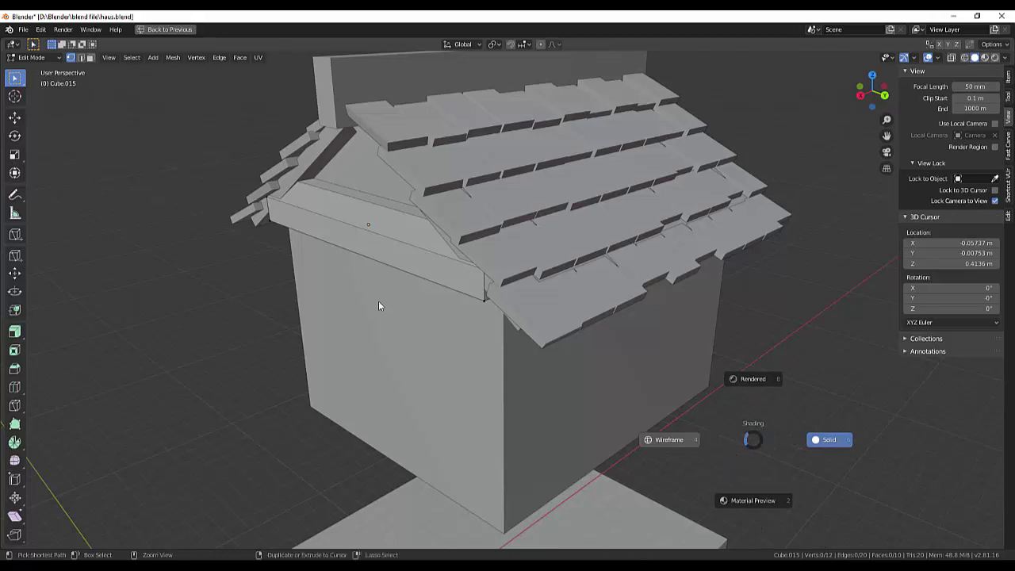
pyautogui.click(392, 234)
pyautogui.hotkey('ctrl', 'z')
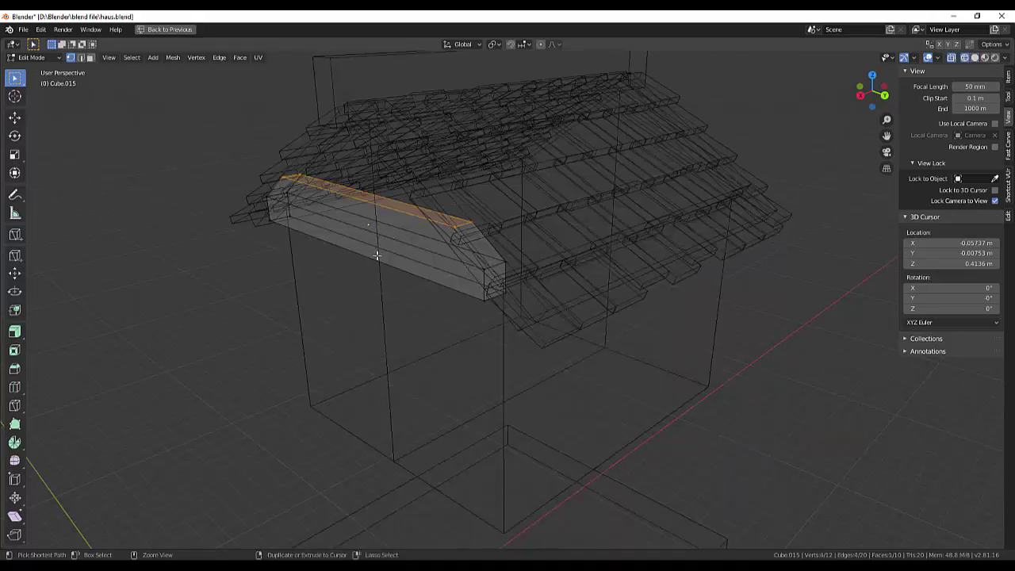
pyautogui.hotkey('ctrl', 'z')
pyautogui.hotkey('ctrl', 'z')
pyautogui.hotkey('ctrl', 'z')
pyautogui.hotkey('ctrl', 'z')
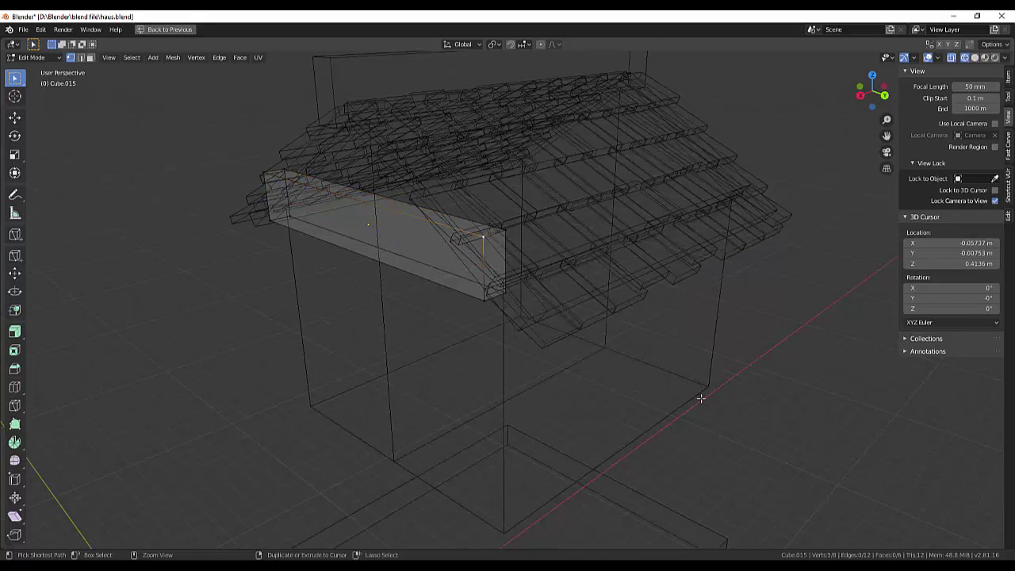
pyautogui.hotkey('ctrl', 'z')
pyautogui.hotkey('ctrl', 'z')
pyautogui.hotkey('ctrl', 'z')
pyautogui.hotkey('ctrl', 'z')
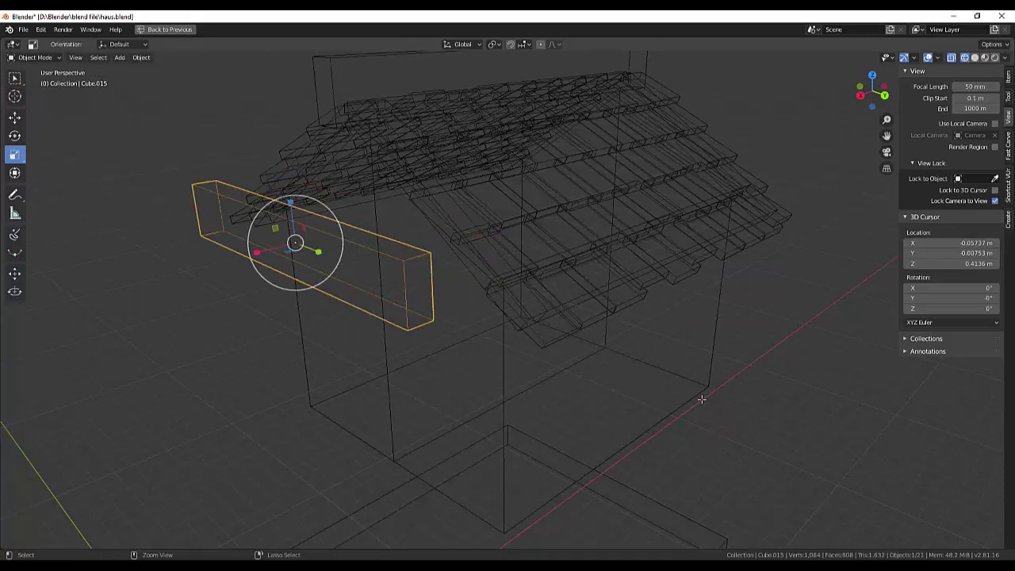
pyautogui.hotkey('ctrl', 'z')
pyautogui.hotkey('ctrl', 'shift', 'z')
# Step: Flatten the board to 0.613 on Z, shorten it to 0.688 on X, and return to solid shading
pyautogui.press('s')
pyautogui.press('z')
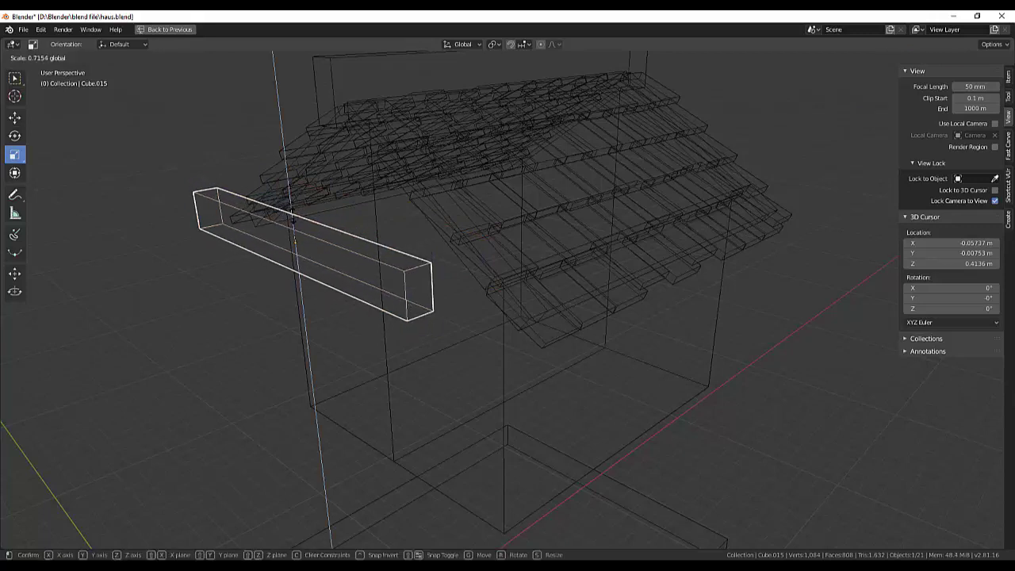
pyautogui.click(268, 260)
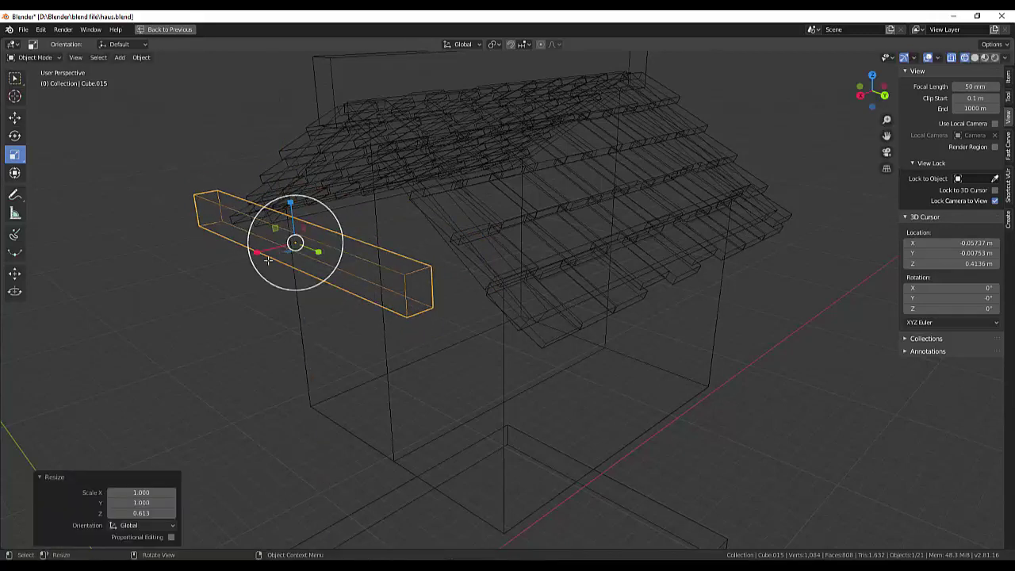
pyautogui.press('s')
pyautogui.press('x')
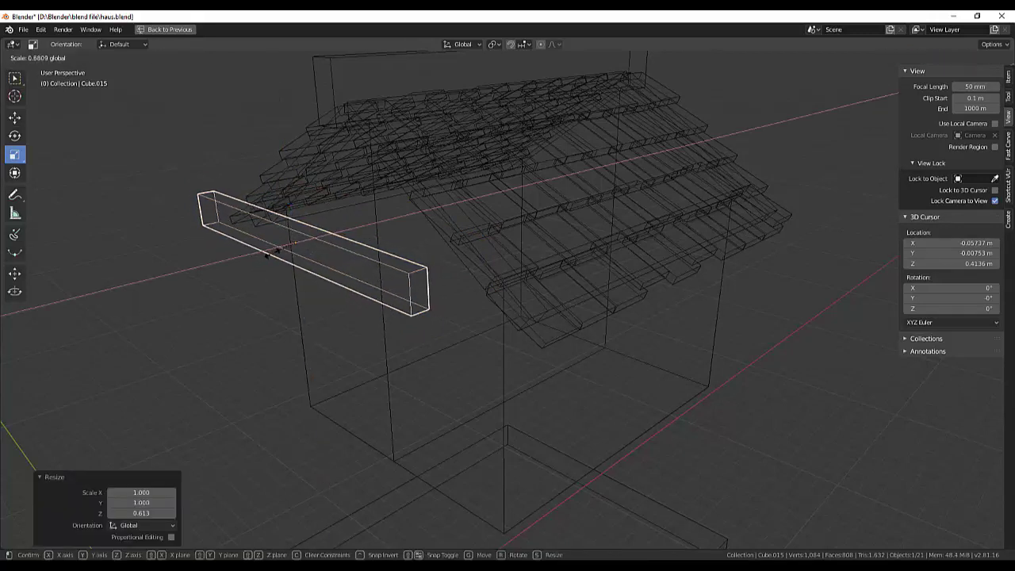
pyautogui.click(276, 250)
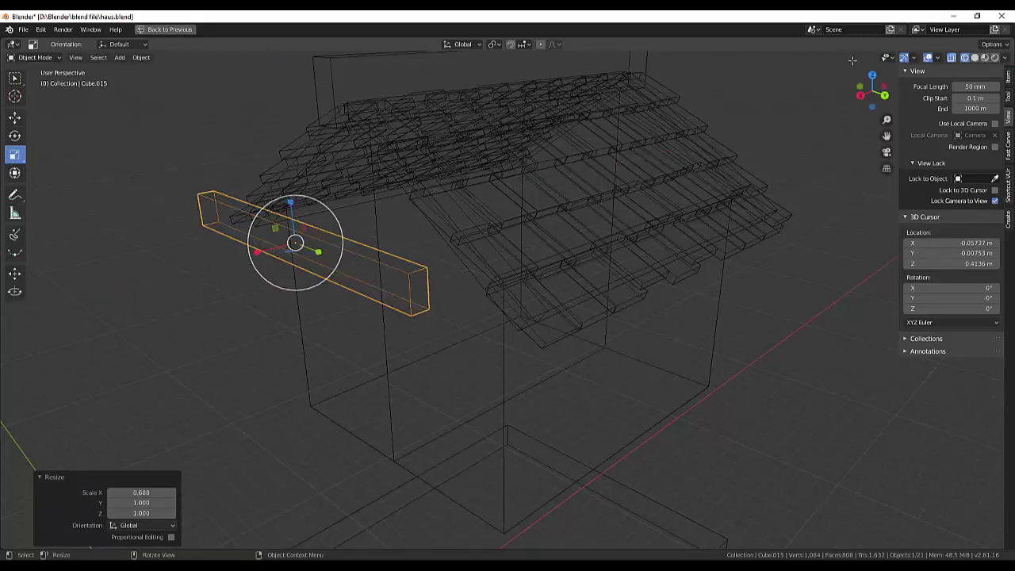
pyautogui.click(952, 61)
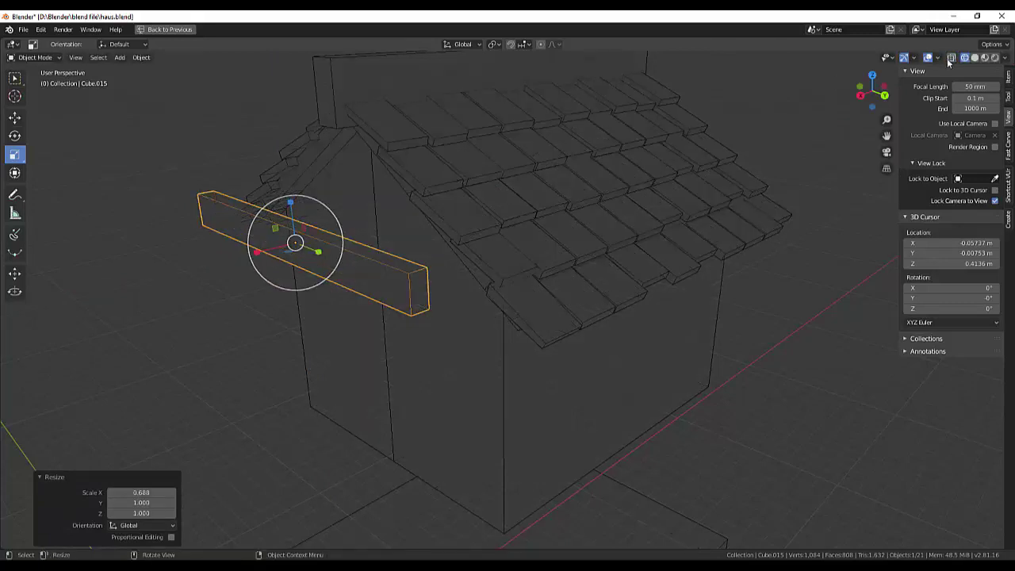
pyautogui.click(951, 60)
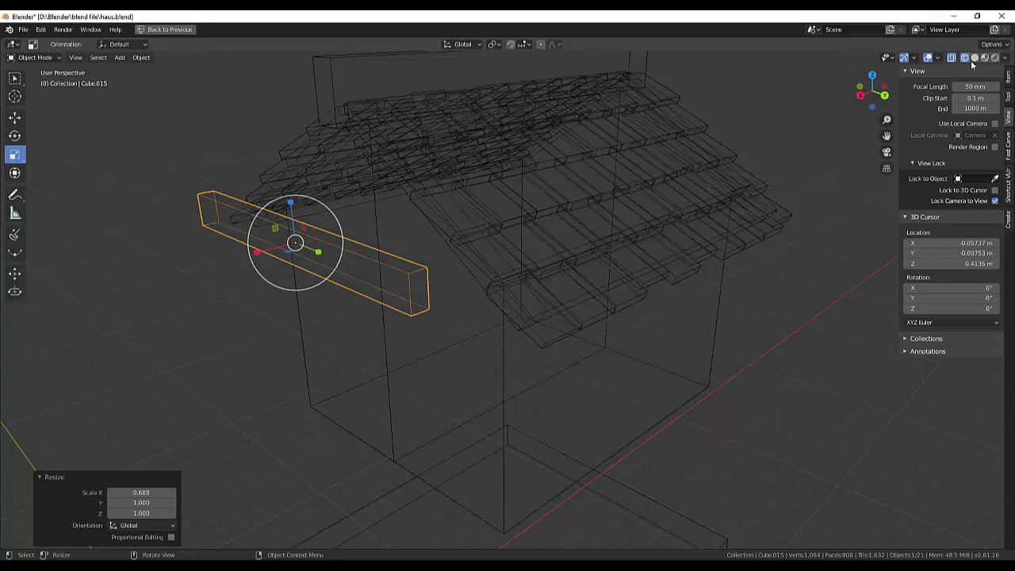
pyautogui.click(974, 58)
# Step: Move the board 2.96 m along X so it spans the gable front below the peak
pyautogui.moveTo(639, 228)
pyautogui.mouseDown(button='middle')
pyautogui.moveTo(672, 232)
pyautogui.moveTo(632, 237)
pyautogui.mouseUp(button='middle')
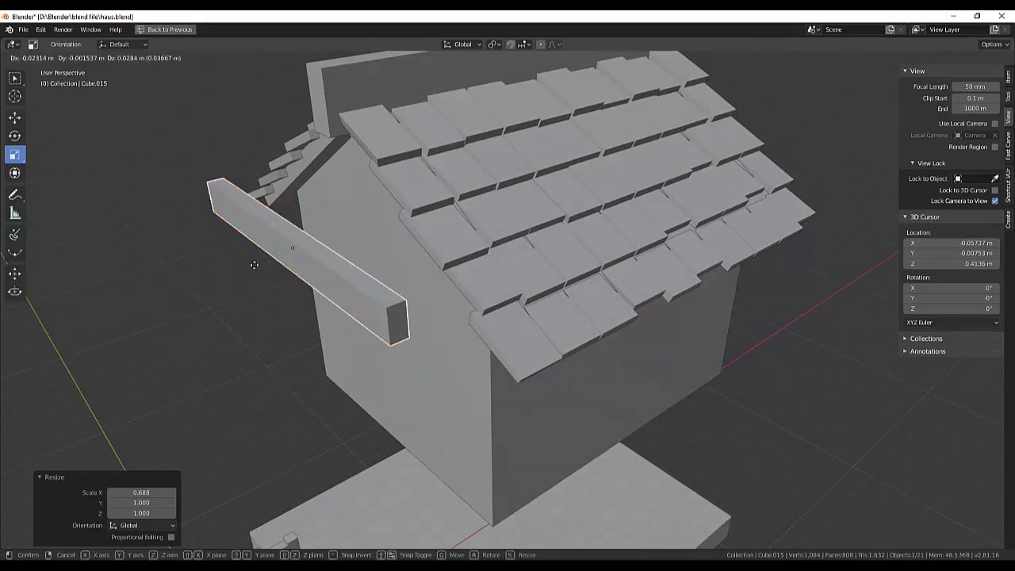
pyautogui.press('g')
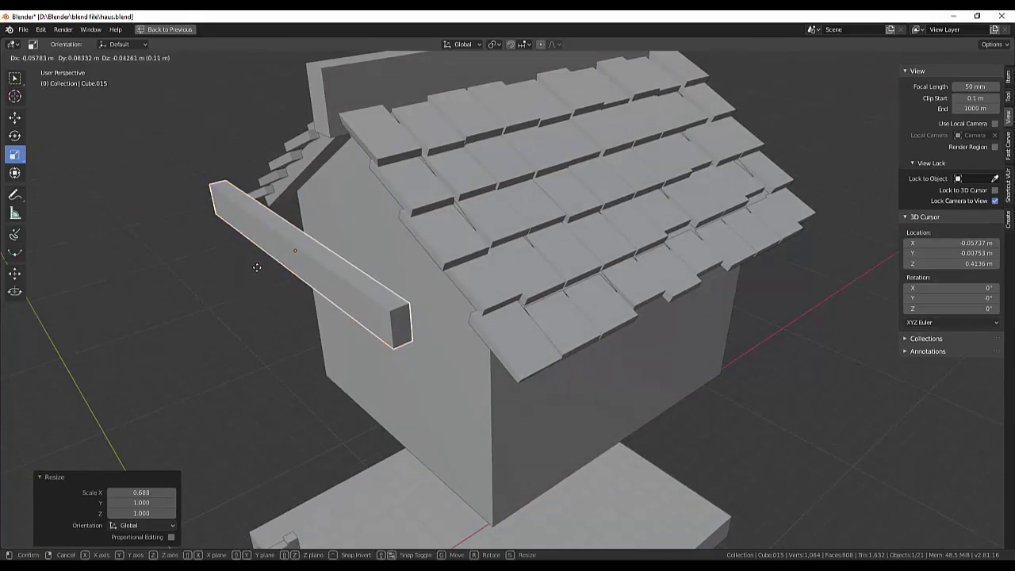
pyautogui.press('x')
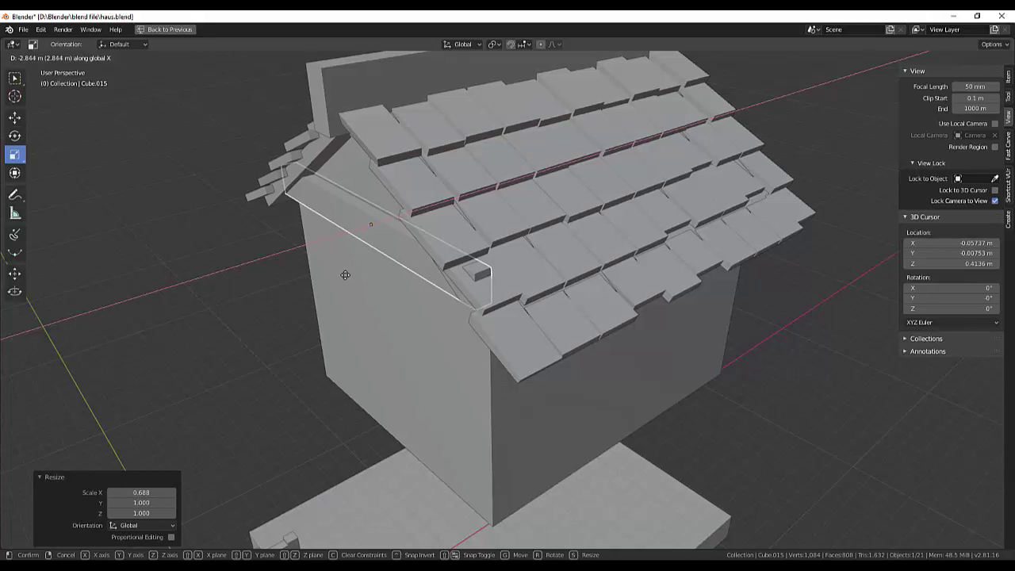
pyautogui.click(348, 274)
# Step: From a front view, leave the board's size essentially unchanged and enter Edit Mode on its mesh
pyautogui.moveTo(397, 273); pyautogui.dragTo(585, 240, button='middle')
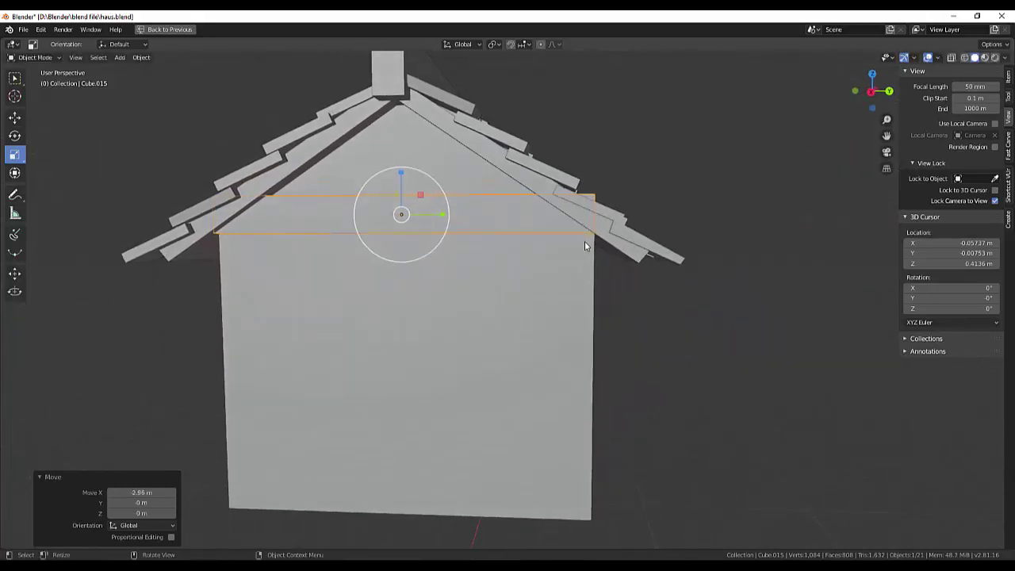
pyautogui.press('s')
pyautogui.click(719, 350)
pyautogui.press('Tab')
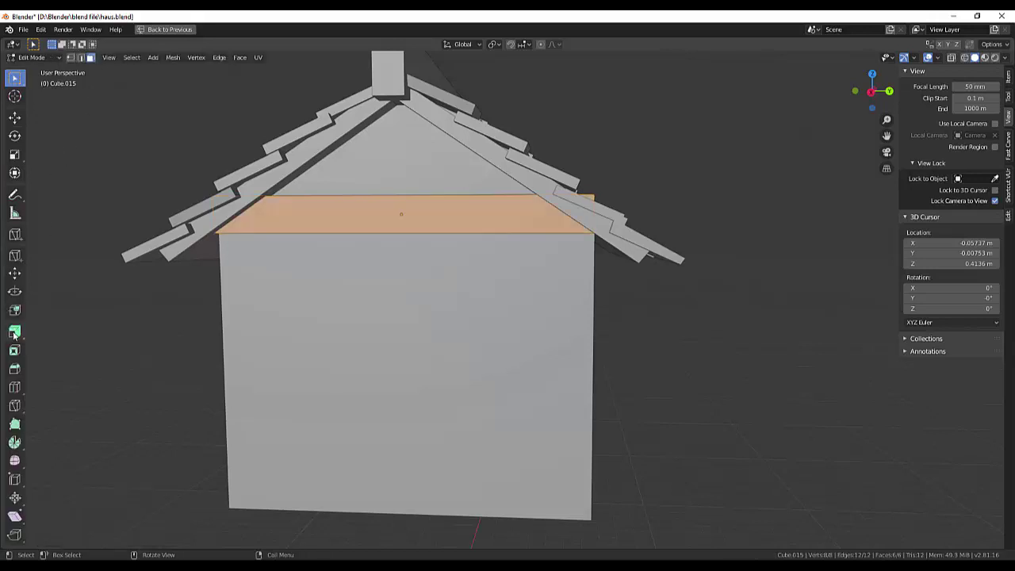
# Step: Add a horizontal loop cut to the board, slid upward to factor -0.556
pyautogui.click(15, 388)
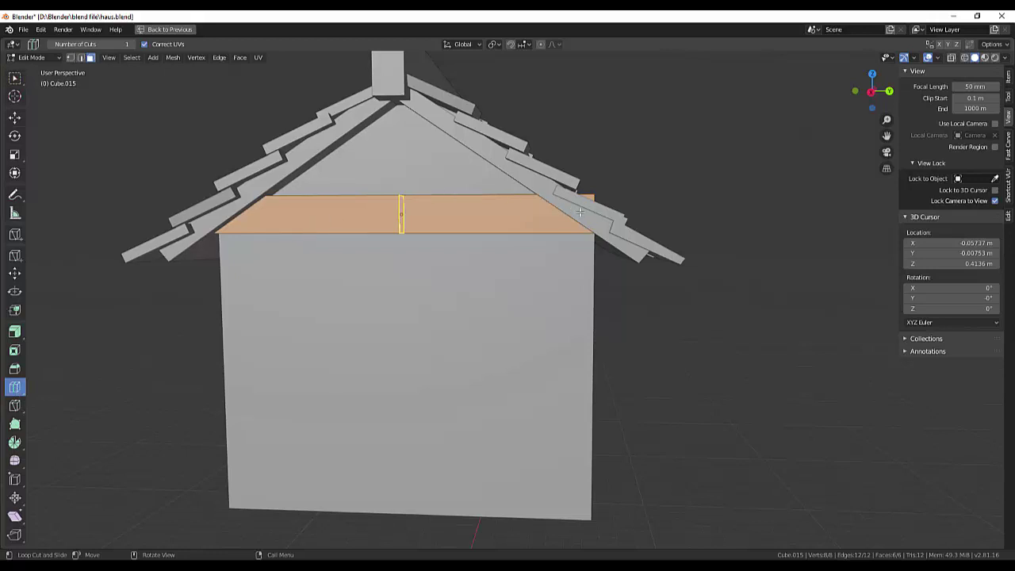
pyautogui.moveTo(593, 208); pyautogui.dragTo(595, 198)
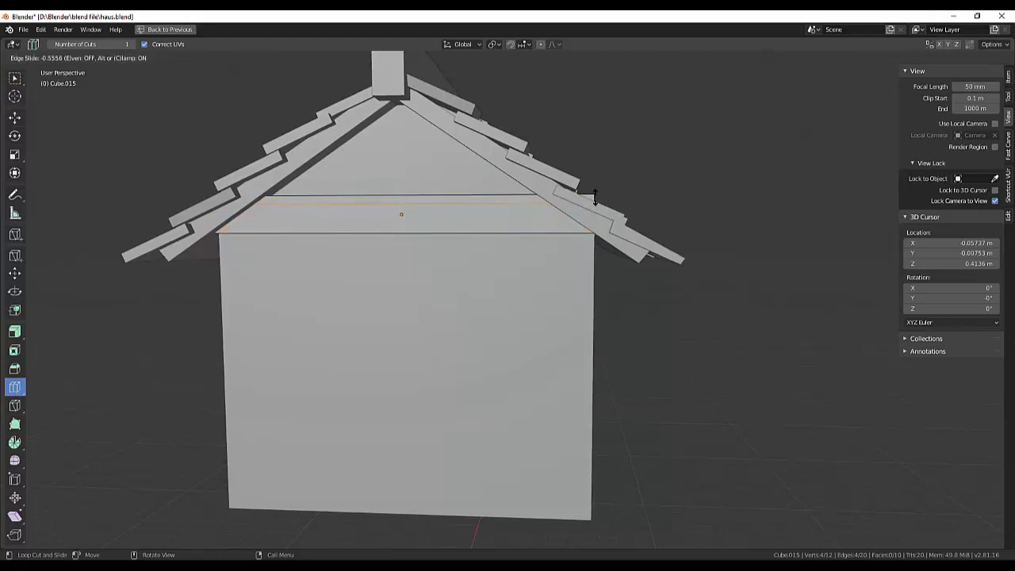
pyautogui.scroll(1, 632, 219)
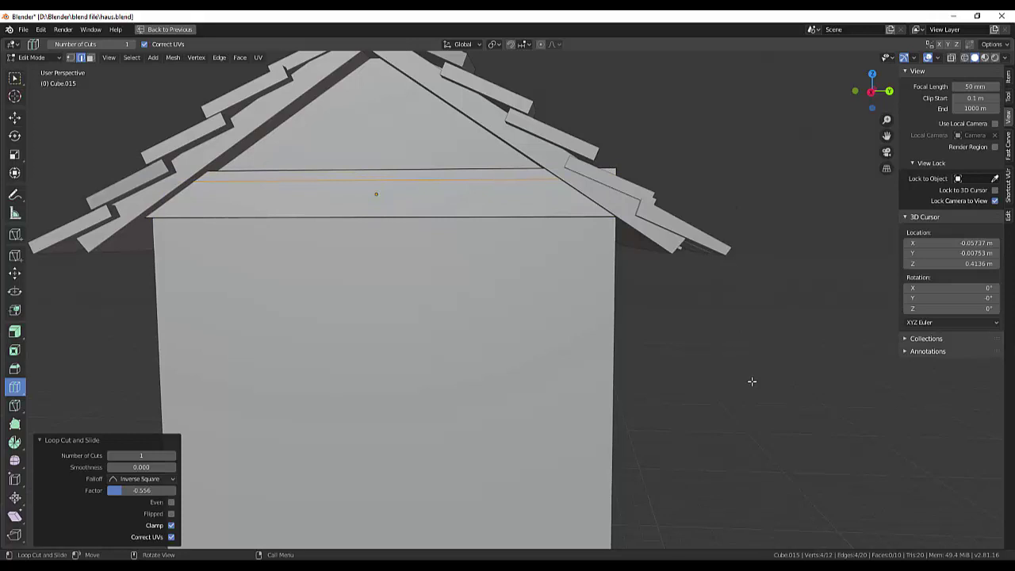
pyautogui.moveTo(755, 357); pyautogui.dragTo(754, 362, button='middle')
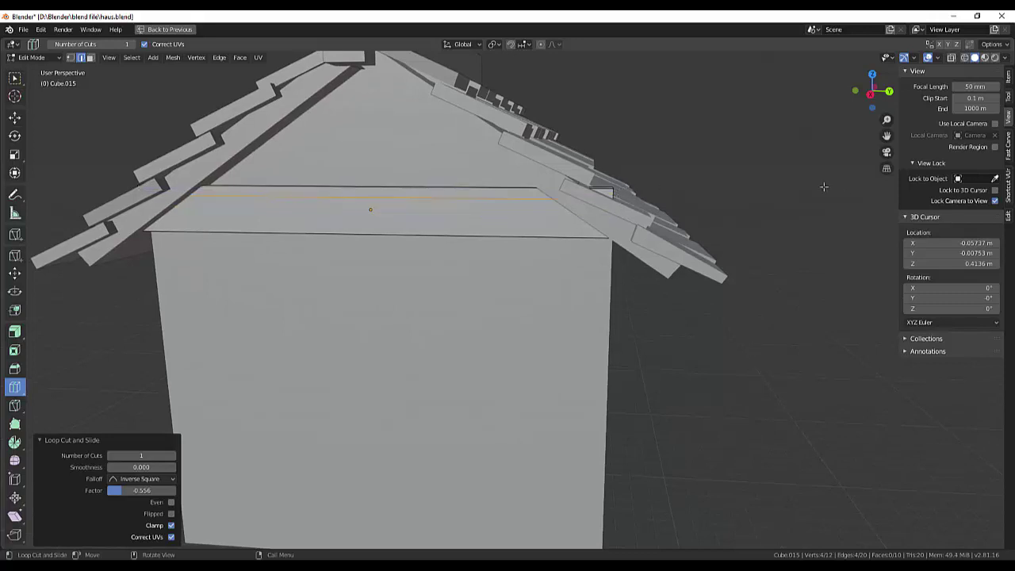
# Step: Switch to wireframe shading with X-ray off and vertex selection mode
pyautogui.click(965, 57)
pyautogui.click(951, 58)
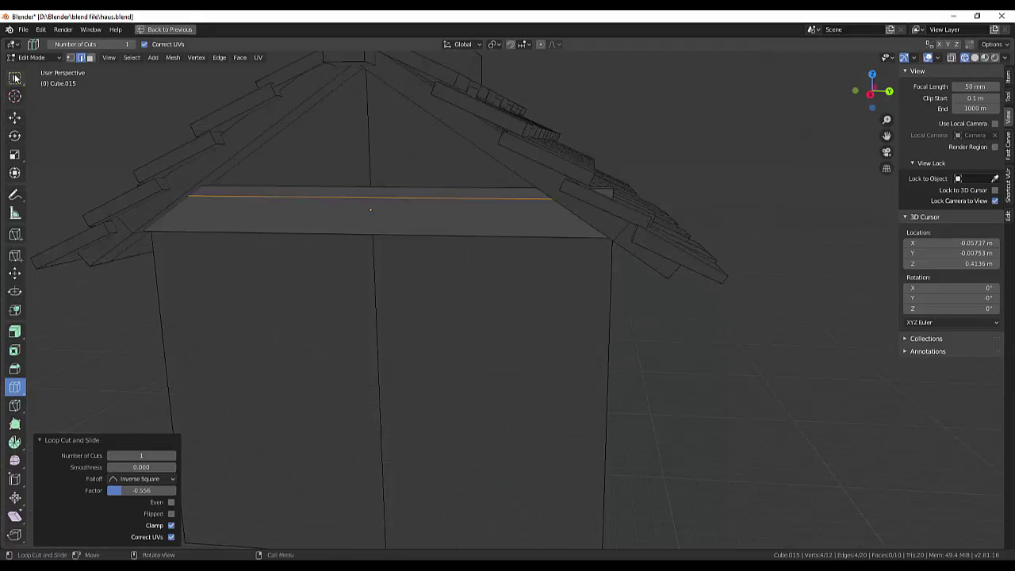
pyautogui.click(71, 57)
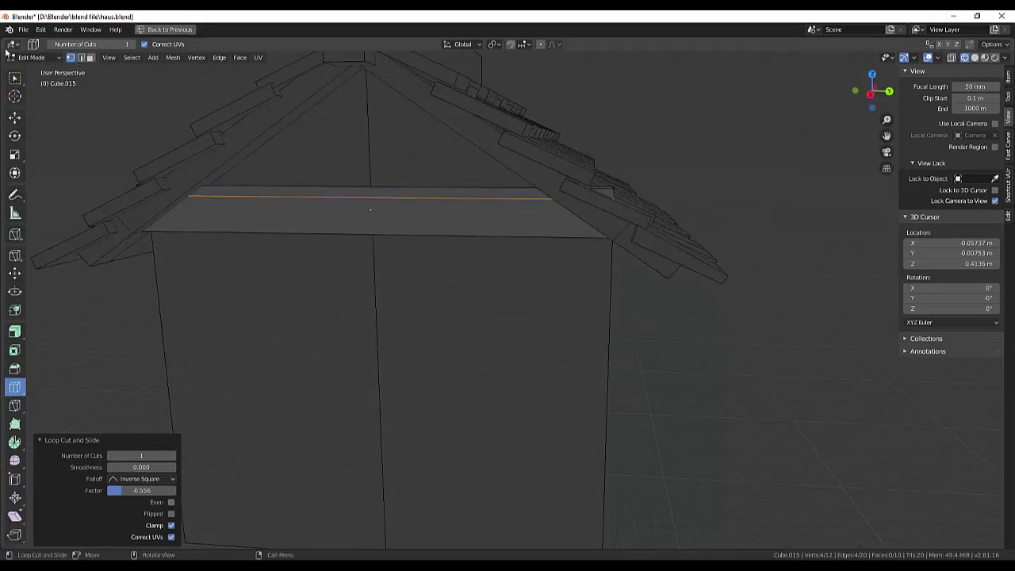
# Step: Raise the newly cut edge on the beam under the gable
pyautogui.moveTo(14, 77)
pyautogui.mouseDown()
pyautogui.moveTo(47, 103)
pyautogui.moveTo(53, 81)
pyautogui.mouseUp()
pyautogui.press('g')
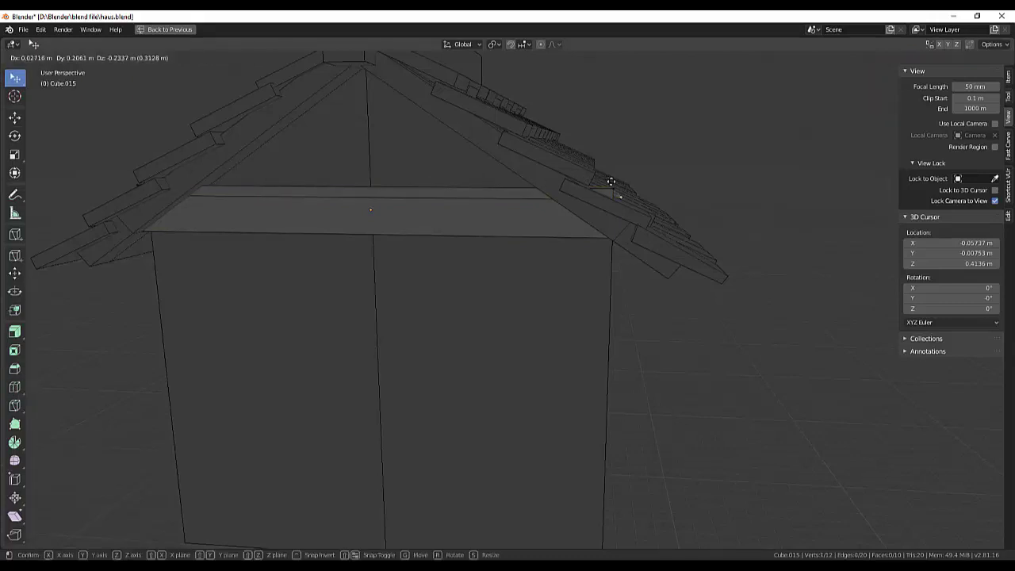
pyautogui.click(607, 168)
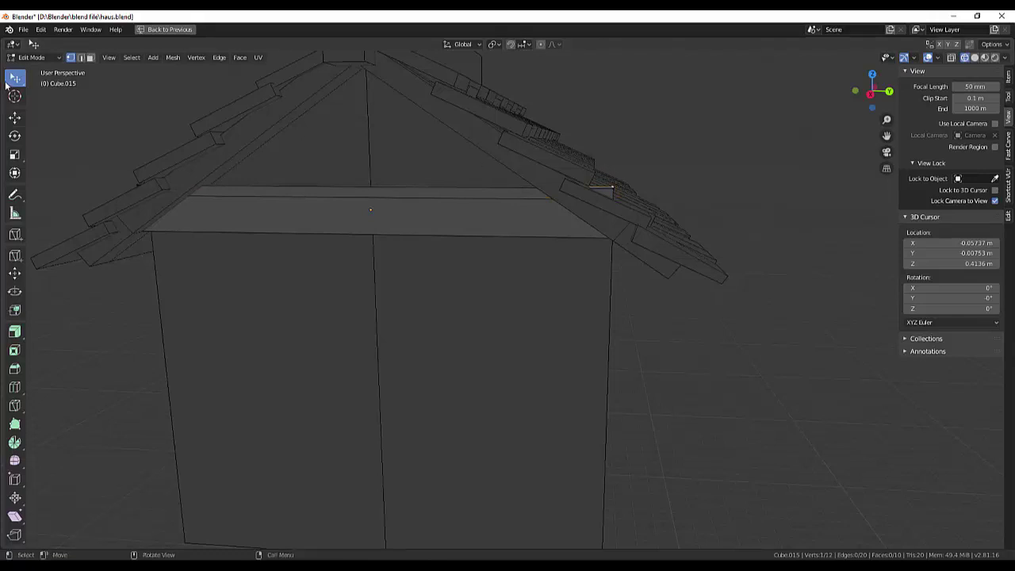
# Step: Box-select the beam's top edges along its full length, including the left end
pyautogui.moveTo(15, 79); pyautogui.dragTo(45, 110)
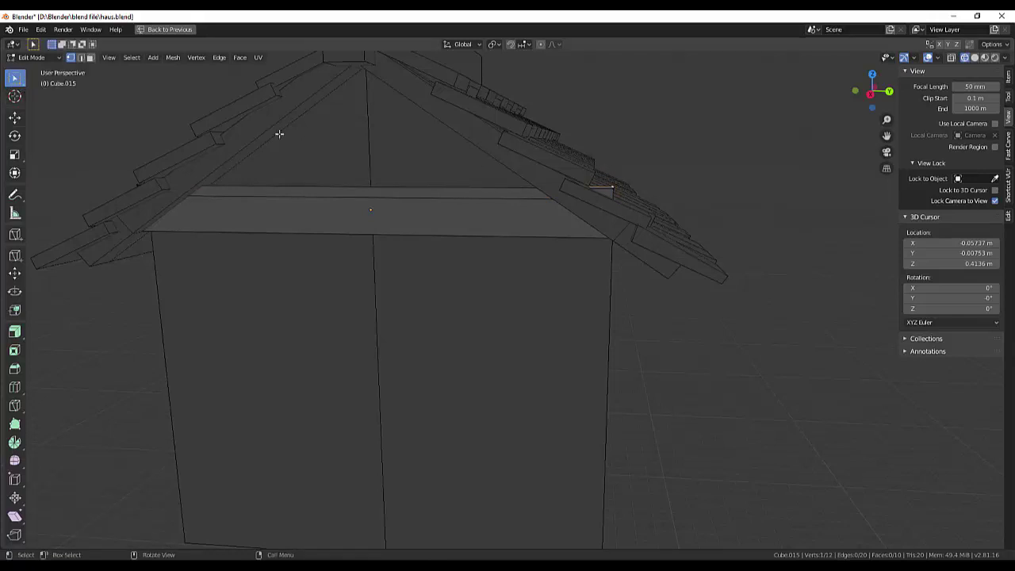
pyautogui.moveTo(604, 166); pyautogui.dragTo(642, 208)
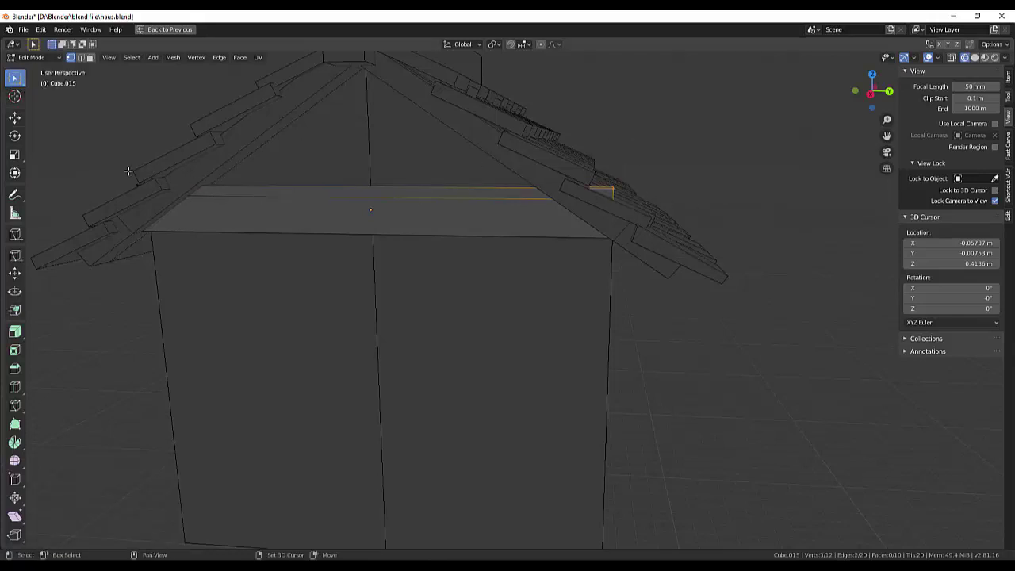
pyautogui.moveTo(310, 227); pyautogui.dragTo(348, 250, button='middle')
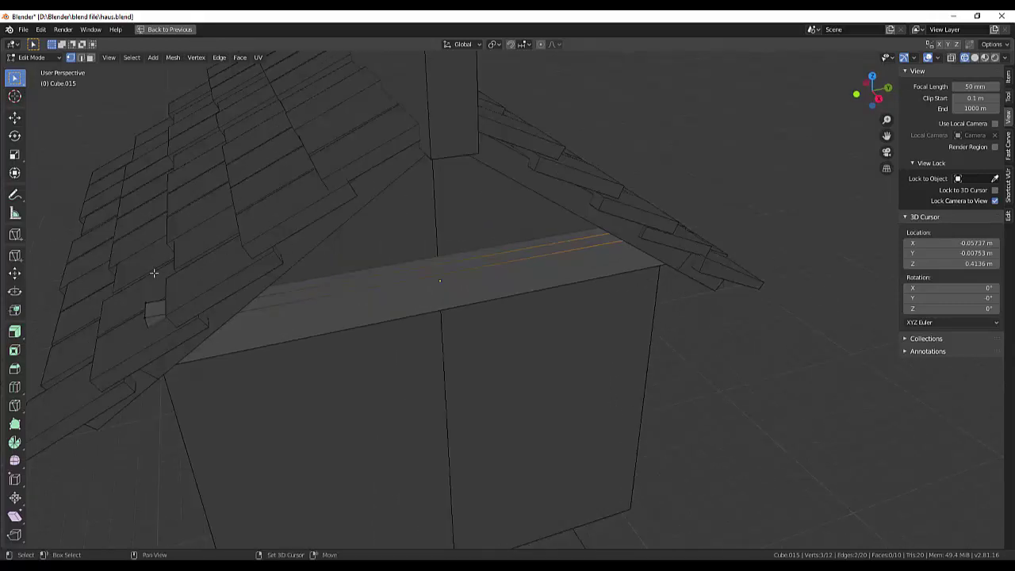
pyautogui.keyDown('shift'); pyautogui.moveTo(123, 286); pyautogui.dragTo(173, 335); pyautogui.keyUp('shift')
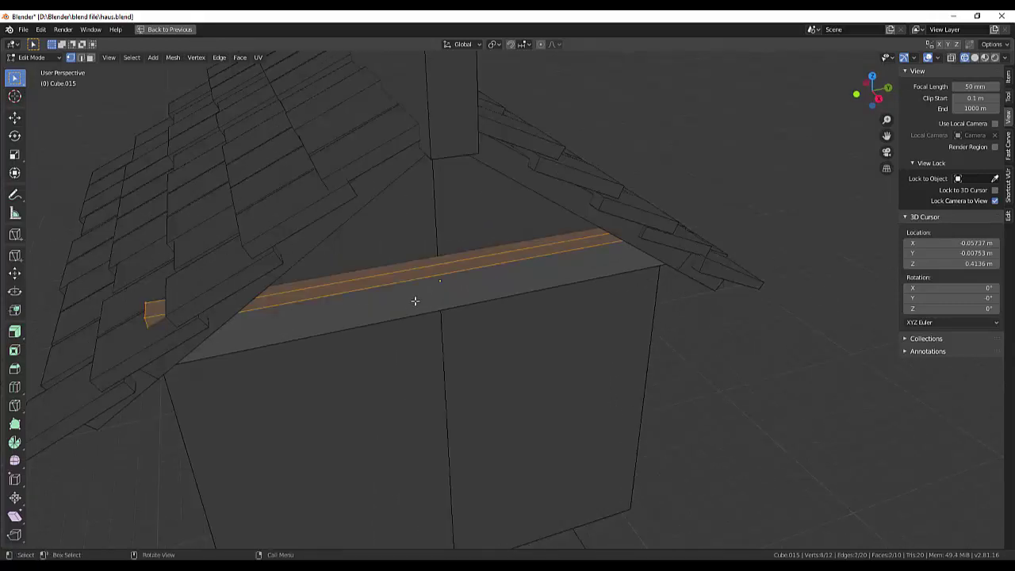
pyautogui.moveTo(510, 347); pyautogui.dragTo(496, 315, button='middle')
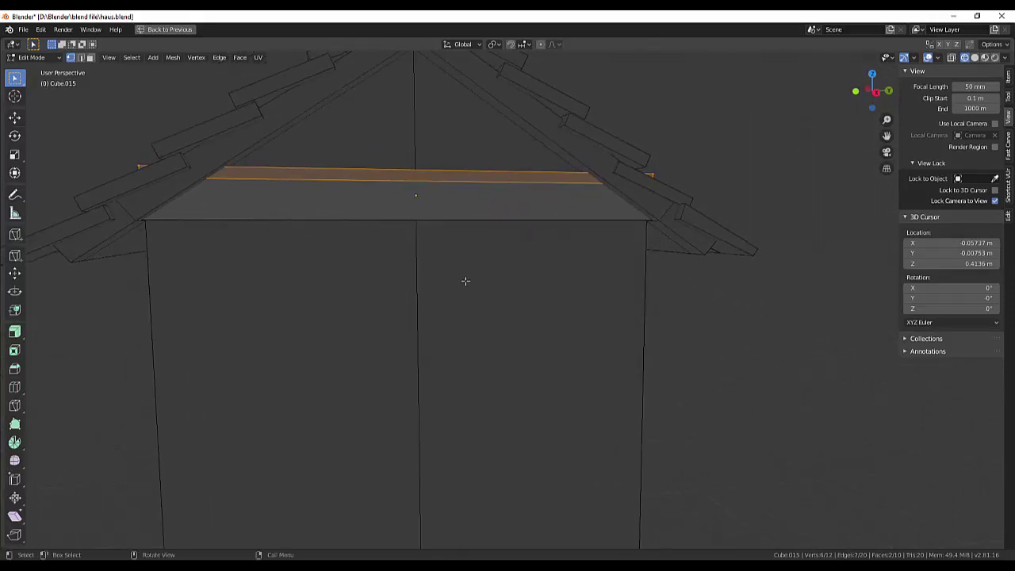
# Step: Scale the beam's selected top edges along Y to 0.946 in two passes, then show solid shading
pyautogui.press('s')
pyautogui.press('y')
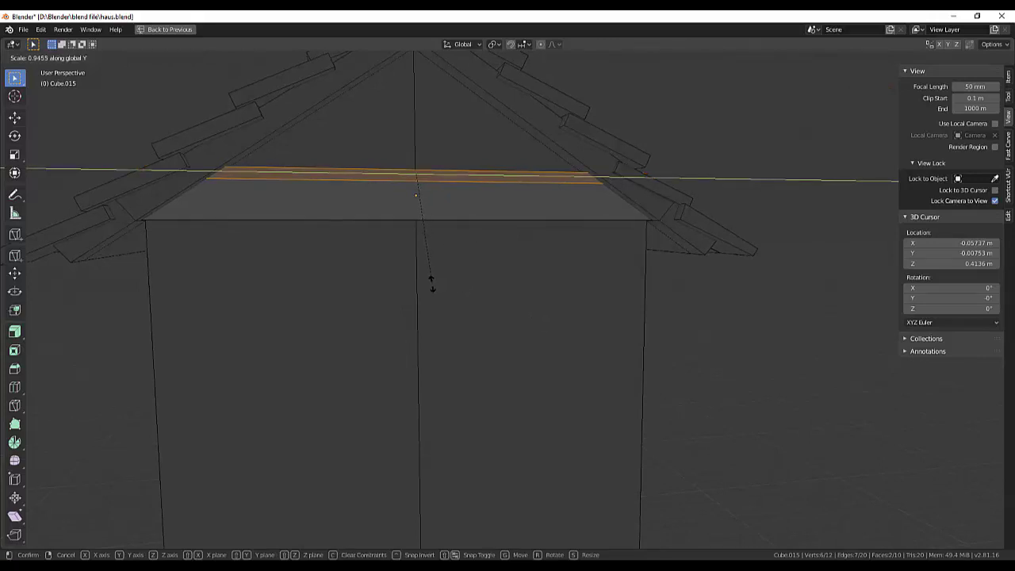
pyautogui.click(431, 283)
pyautogui.moveTo(691, 389); pyautogui.dragTo(655, 404, button='middle')
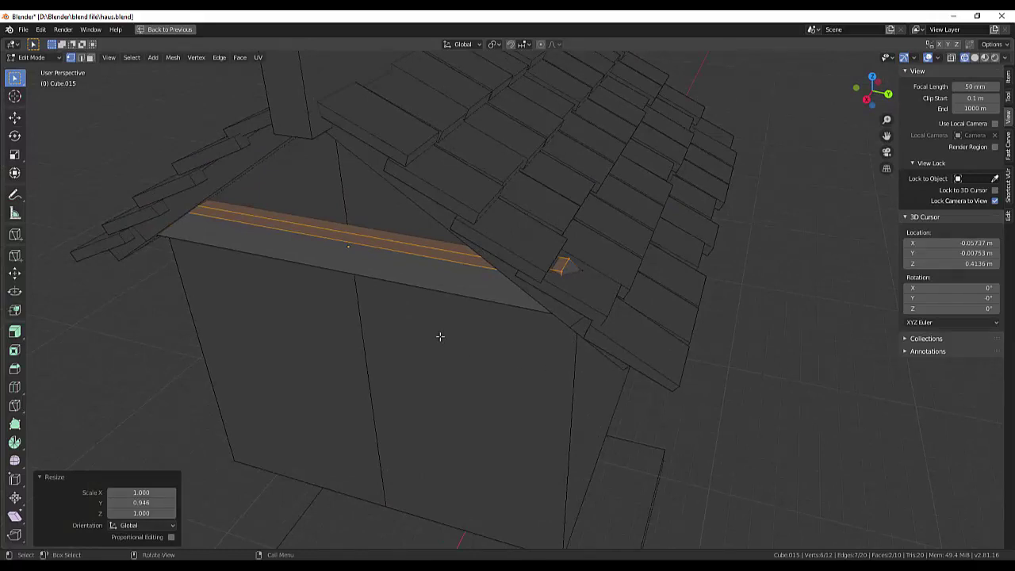
pyautogui.press('s')
pyautogui.press('y')
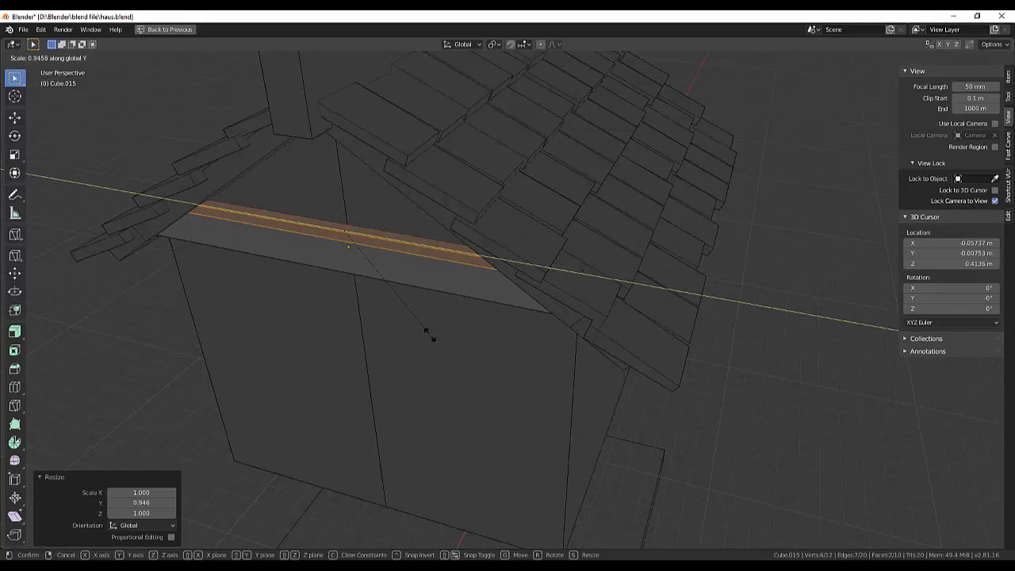
pyautogui.click(428, 334)
pyautogui.moveTo(453, 335)
pyautogui.mouseDown(button='middle')
pyautogui.moveTo(530, 330)
pyautogui.moveTo(518, 321)
pyautogui.mouseUp(button='middle')
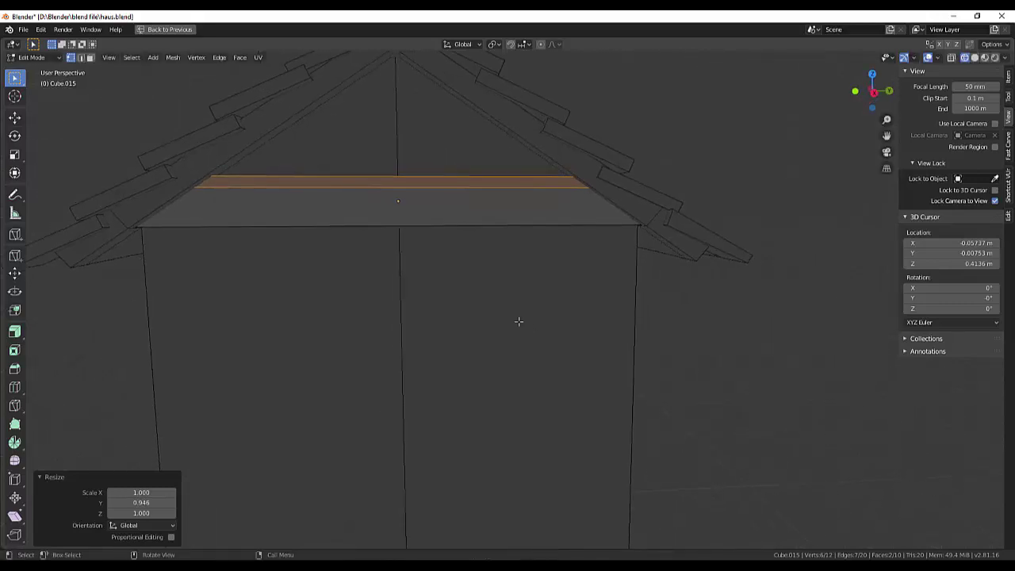
pyautogui.click(975, 58)
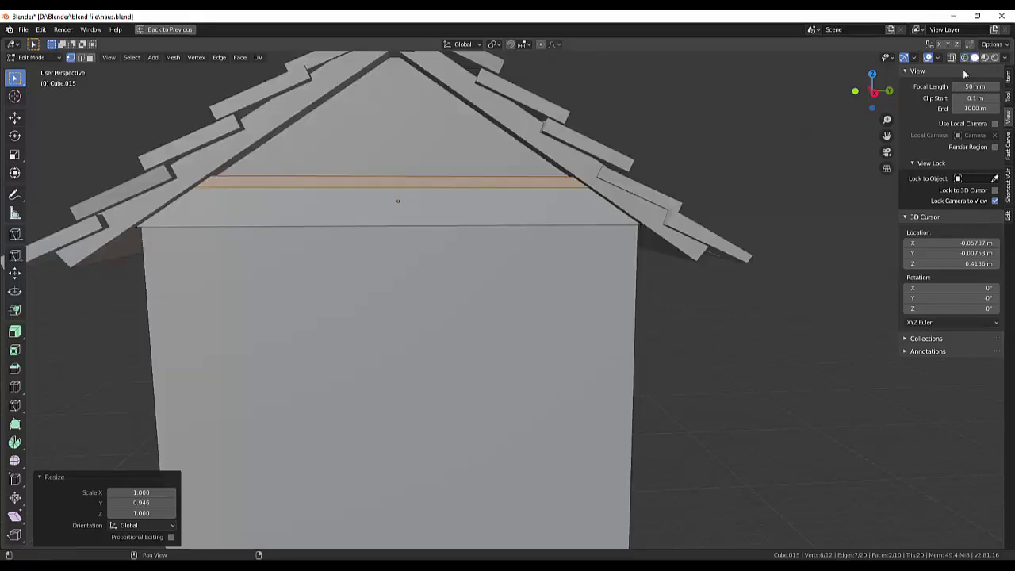
pyautogui.moveTo(792, 232)
pyautogui.mouseDown(button='middle')
pyautogui.moveTo(784, 251)
pyautogui.moveTo(793, 210)
pyautogui.mouseUp(button='middle')
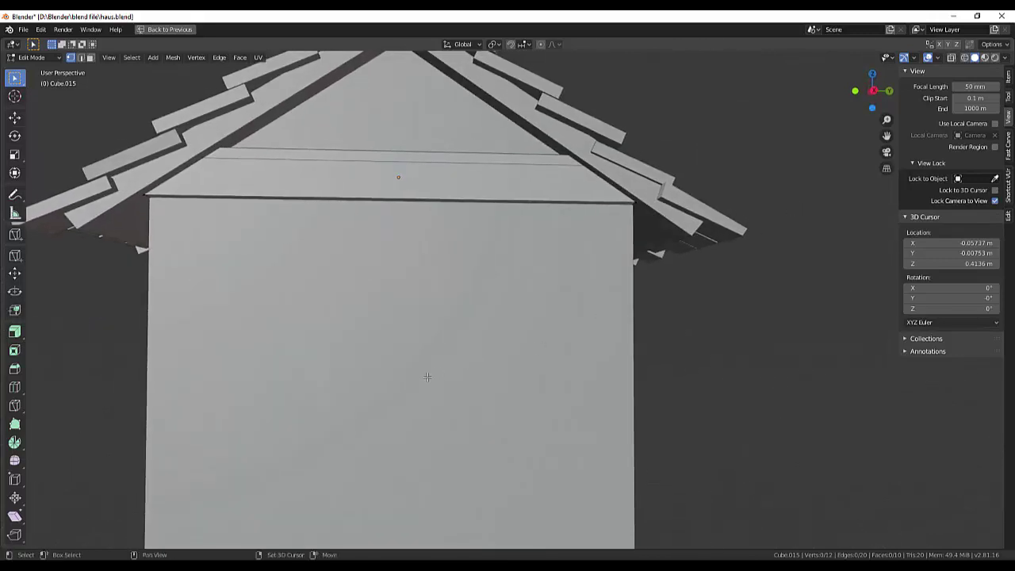
# Step: Add a cube to the house mesh at the 3D cursor and raise it along Z
pyautogui.hotkey('shift', 'a')
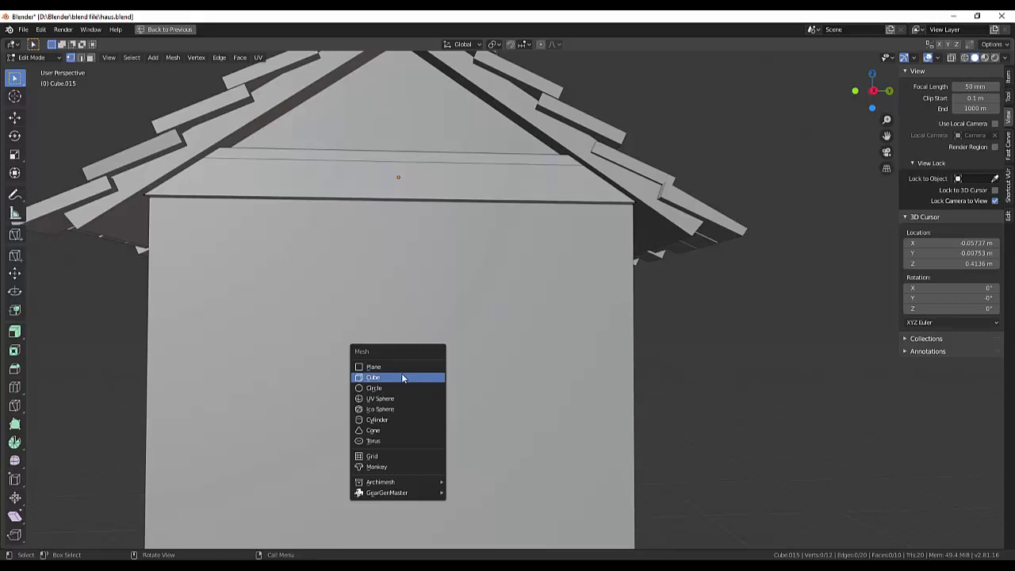
pyautogui.click(401, 378)
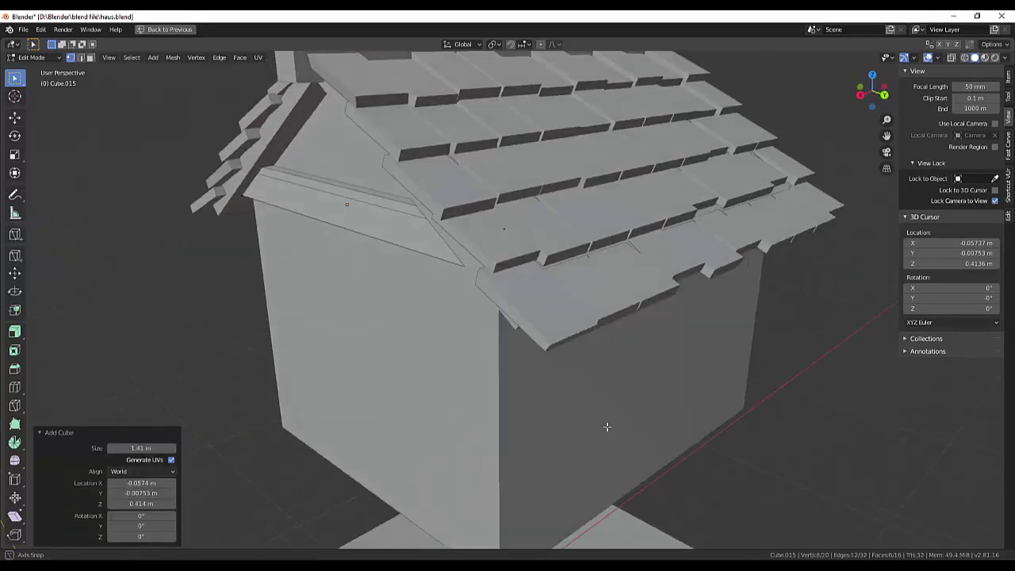
pyautogui.moveTo(685, 411); pyautogui.dragTo(618, 408, button='middle')
pyautogui.scroll(-4, 617, 408)
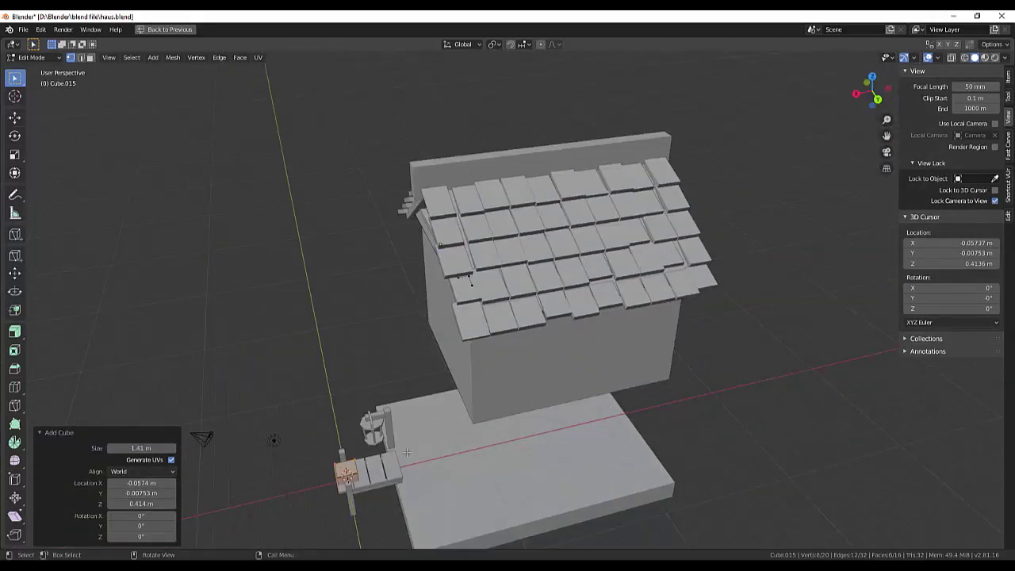
pyautogui.press('g')
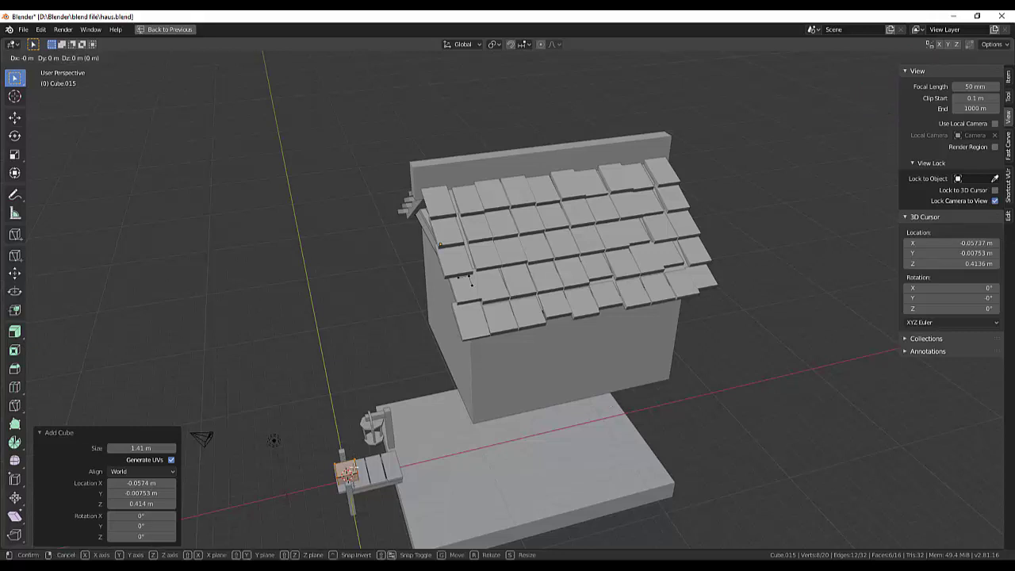
pyautogui.press('z')
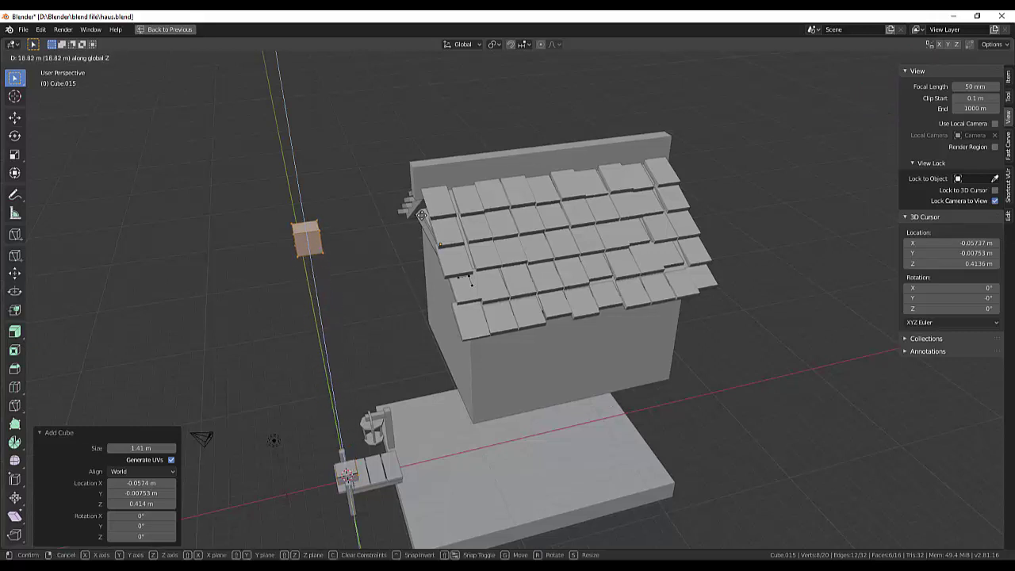
pyautogui.click(413, 228)
# Step: Toggle out of and back into Edit Mode, undo the cube's raise, and deselect everything
pyautogui.scroll(3, 381, 264)
pyautogui.moveTo(374, 261); pyautogui.dragTo(285, 222, button='middle')
pyautogui.scroll(-4, 285, 222)
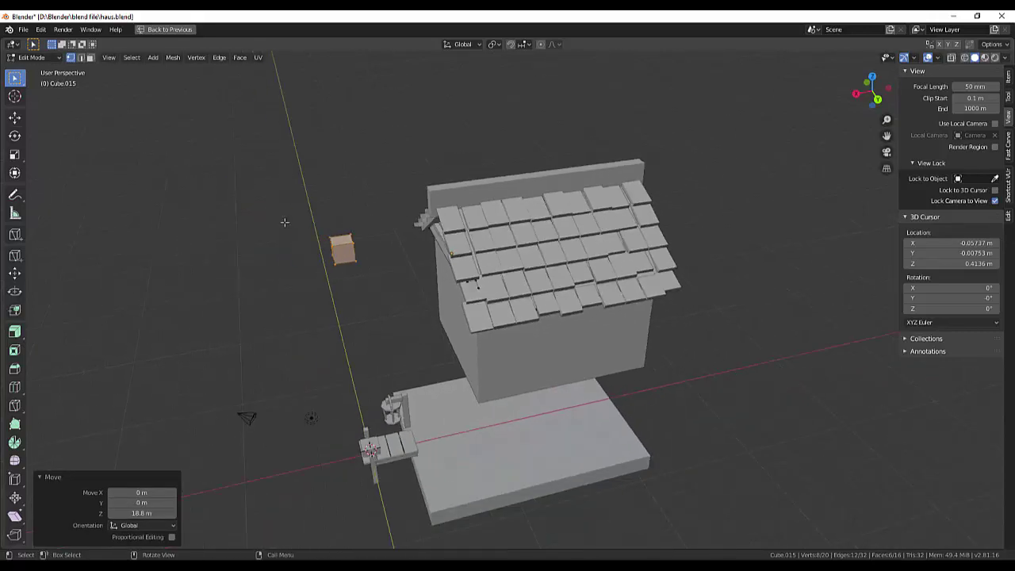
pyautogui.press('Tab')
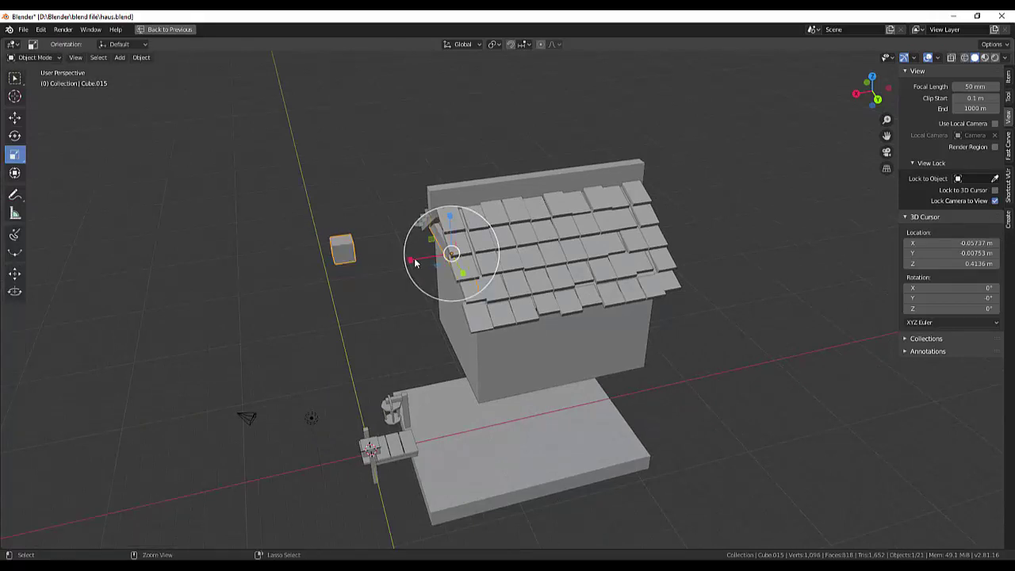
pyautogui.press('Tab')
pyautogui.hotkey('ctrl', 'z')
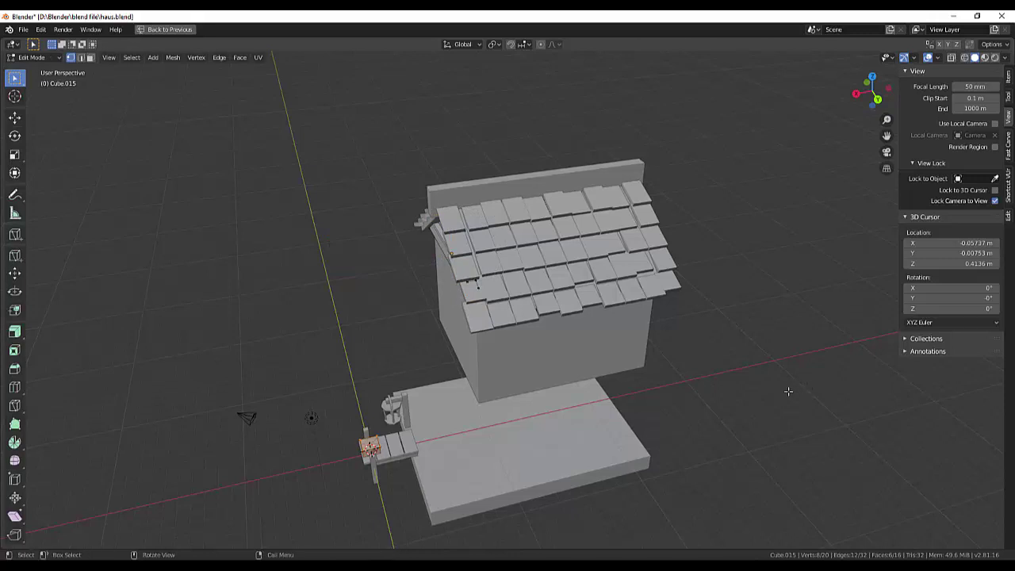
pyautogui.click(788, 391)
pyautogui.click(32, 57)
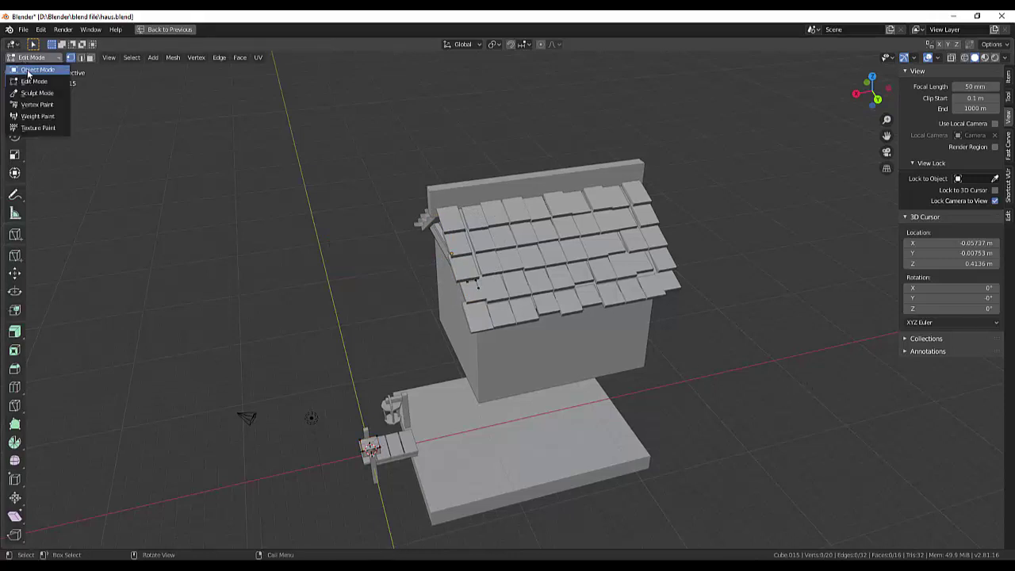
# Step: Return to Object Mode, deselect all objects, and add a new cube object
pyautogui.click(28, 70)
pyautogui.click(145, 181)
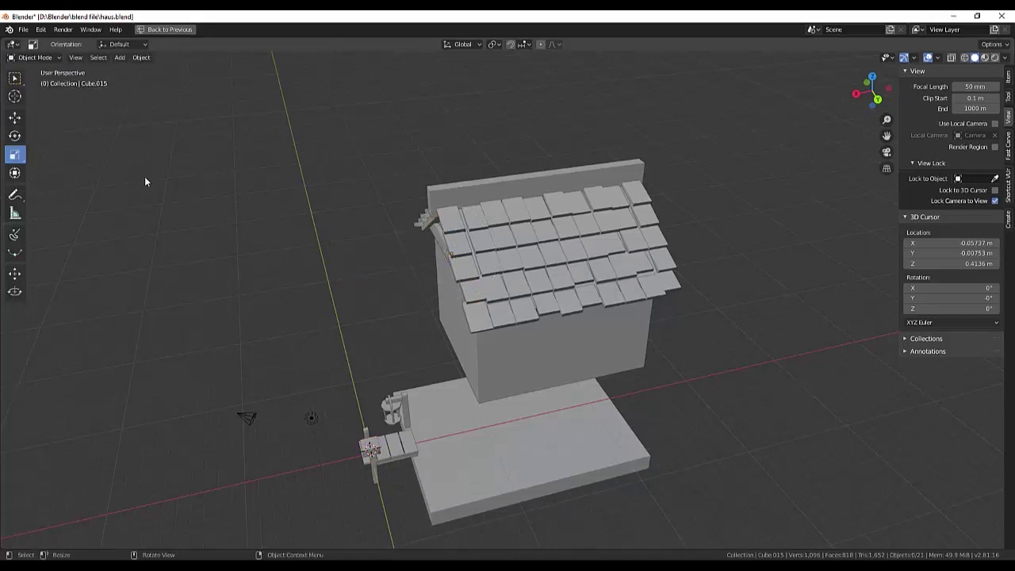
pyautogui.scroll(2, 495, 393)
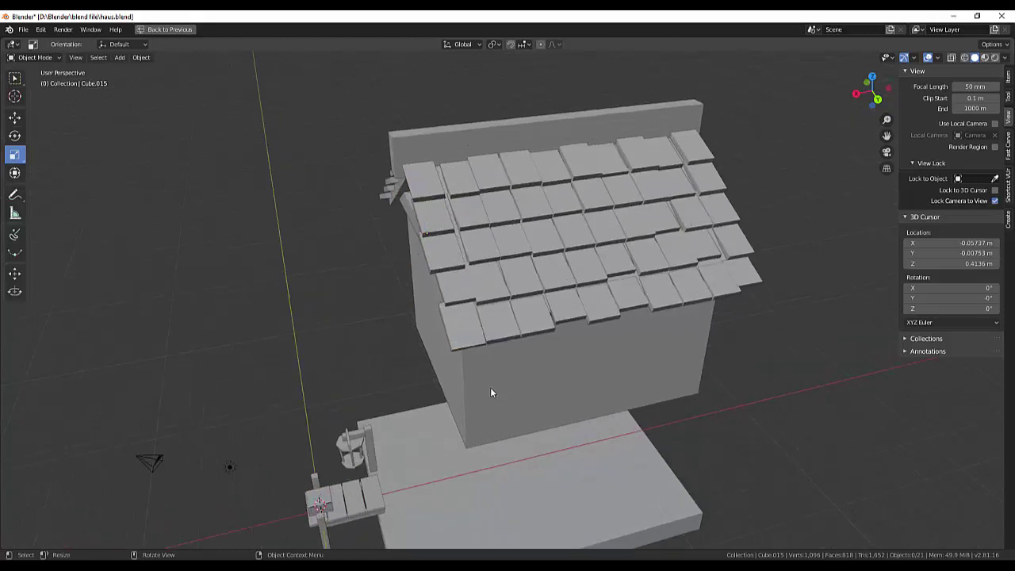
pyautogui.moveTo(491, 393); pyautogui.dragTo(527, 398, button='middle')
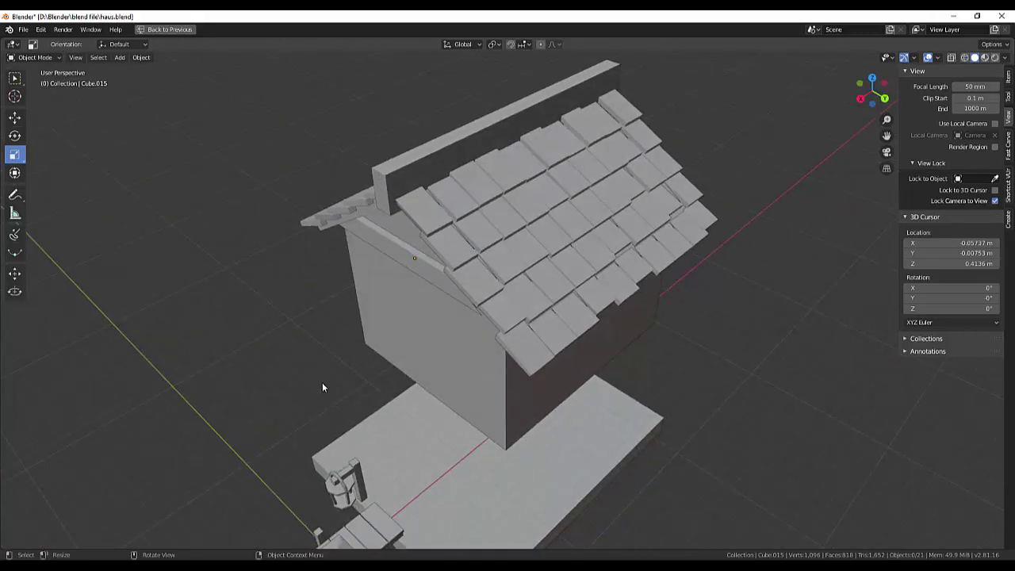
pyautogui.hotkey('shift', 'a')
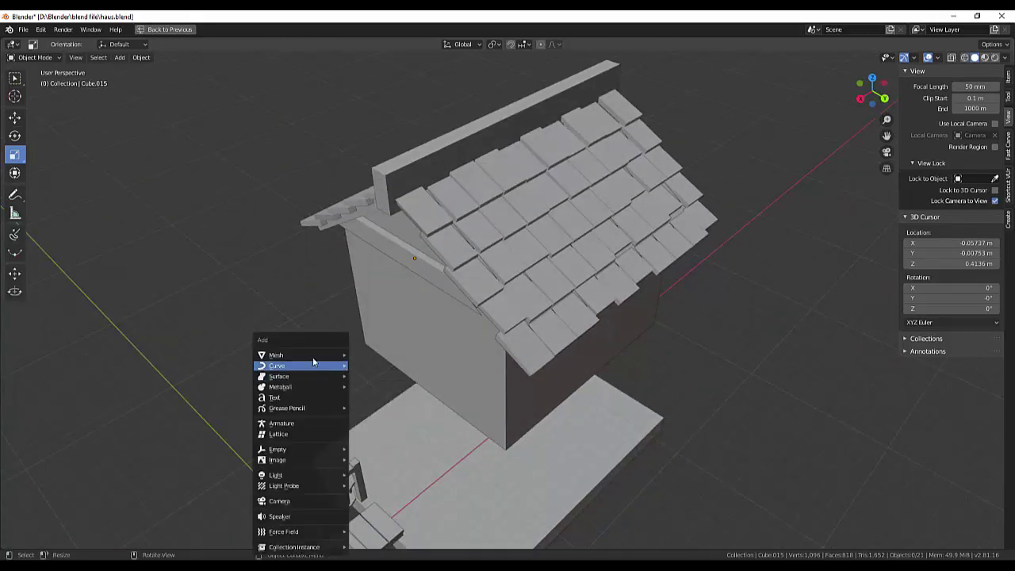
pyautogui.moveTo(300, 354)
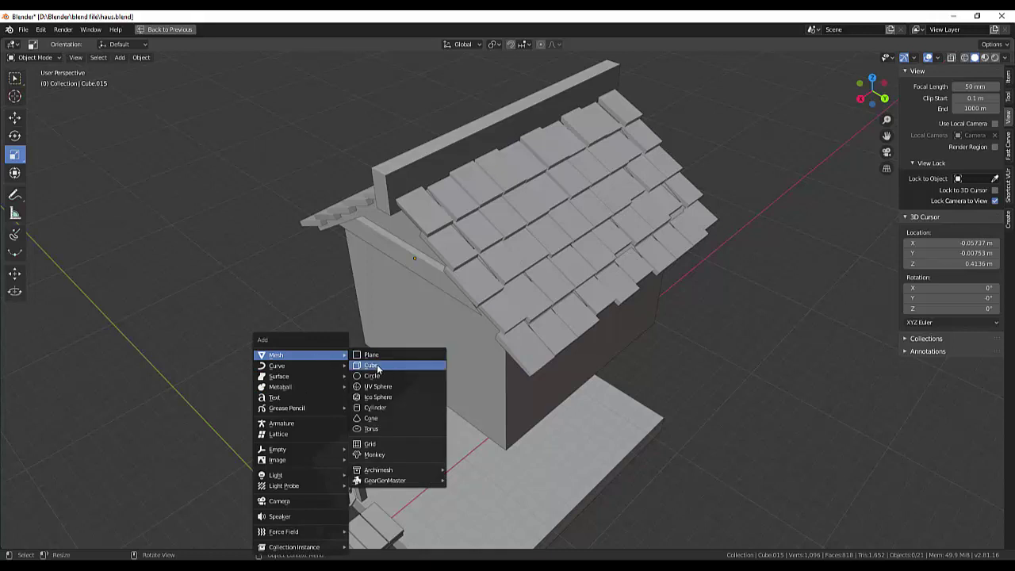
pyautogui.click(378, 367)
pyautogui.scroll(-3, 384, 396)
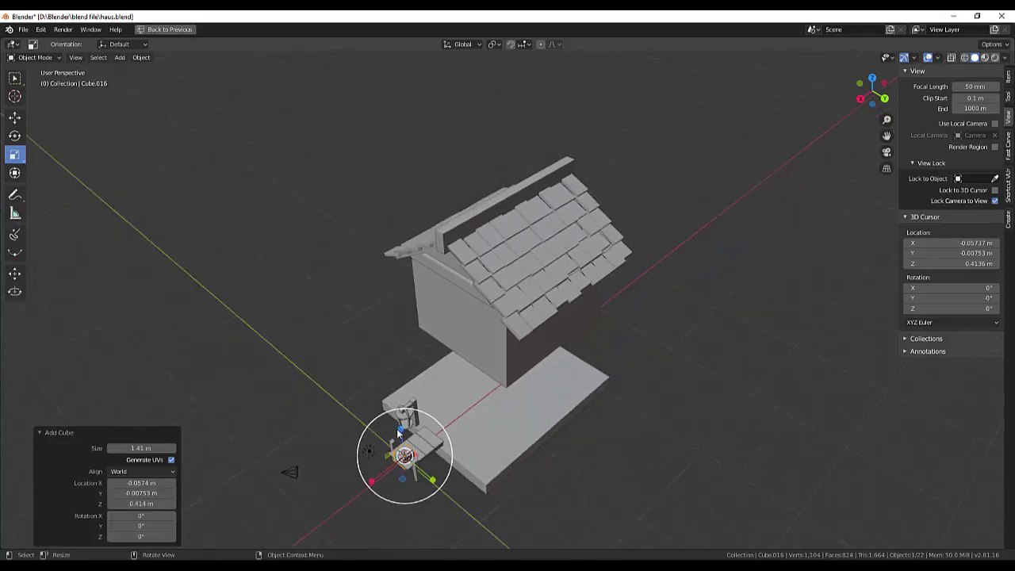
# Step: Stretch the cube into a post (Z 5.312, overall 0.534) and raise it about 18.9 m
pyautogui.press('s')
pyautogui.press('z')
pyautogui.click(381, 319)
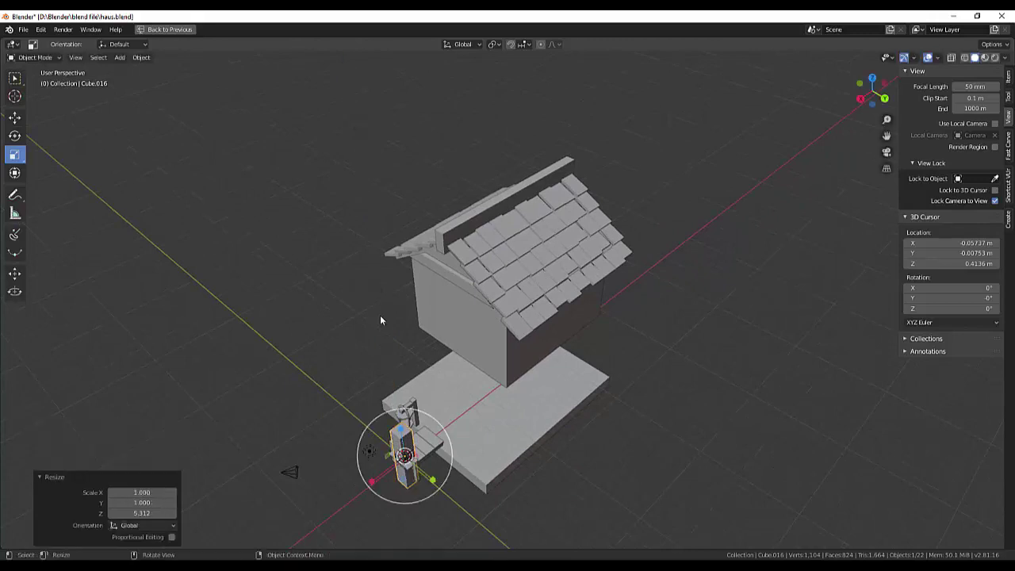
pyautogui.press('s')
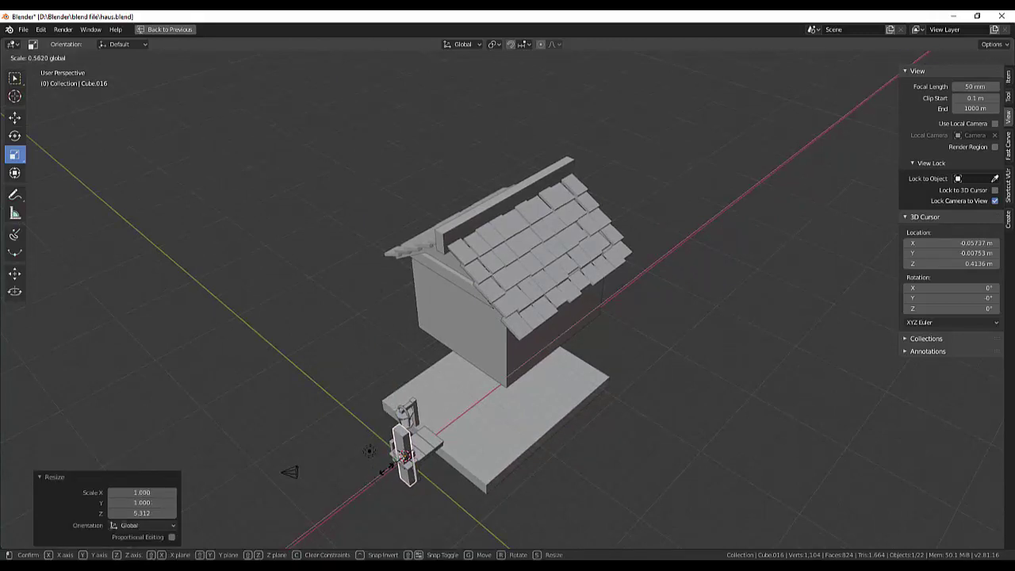
pyautogui.click(388, 472)
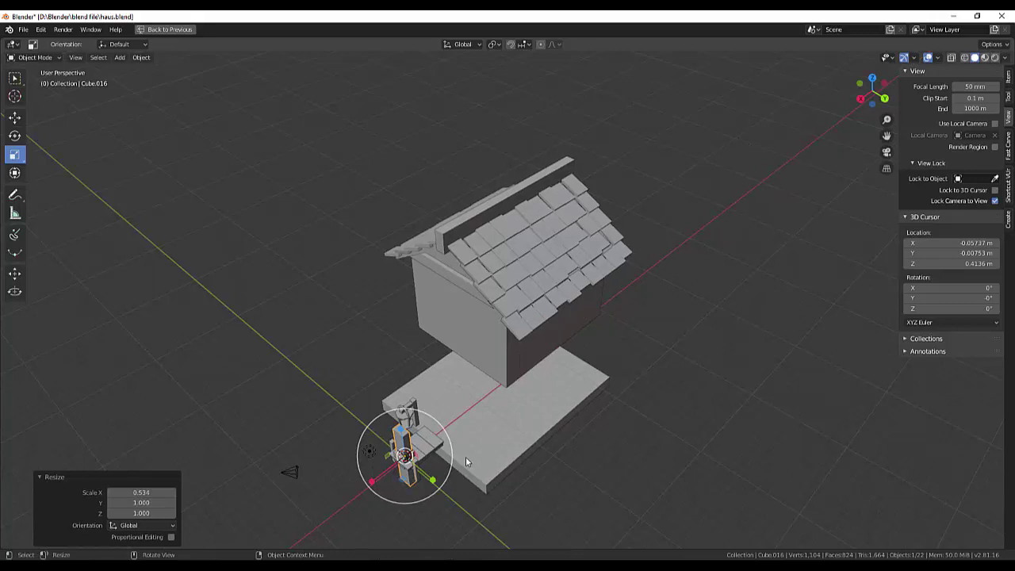
pyautogui.press('g')
pyautogui.press('z')
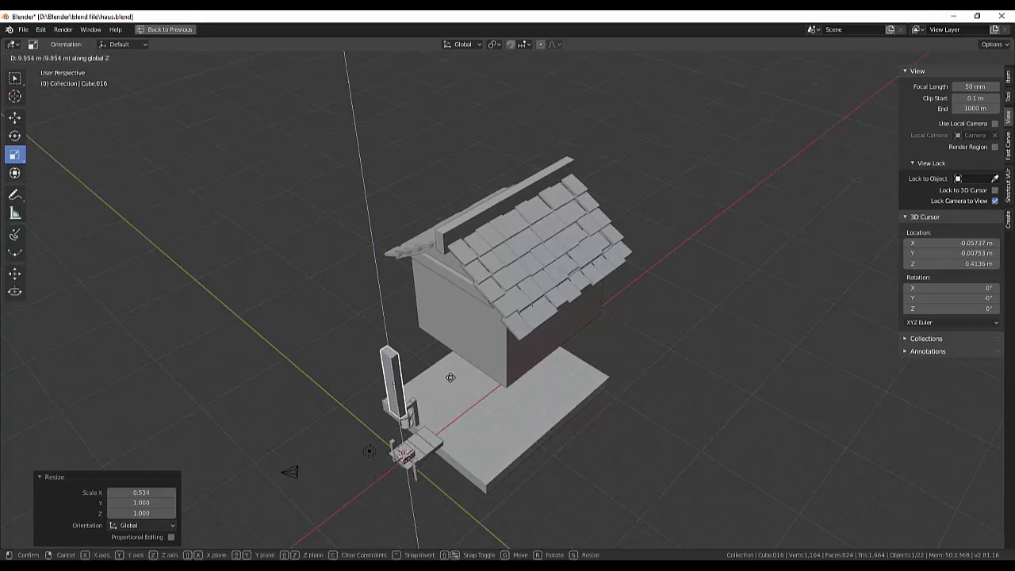
pyautogui.click(468, 325)
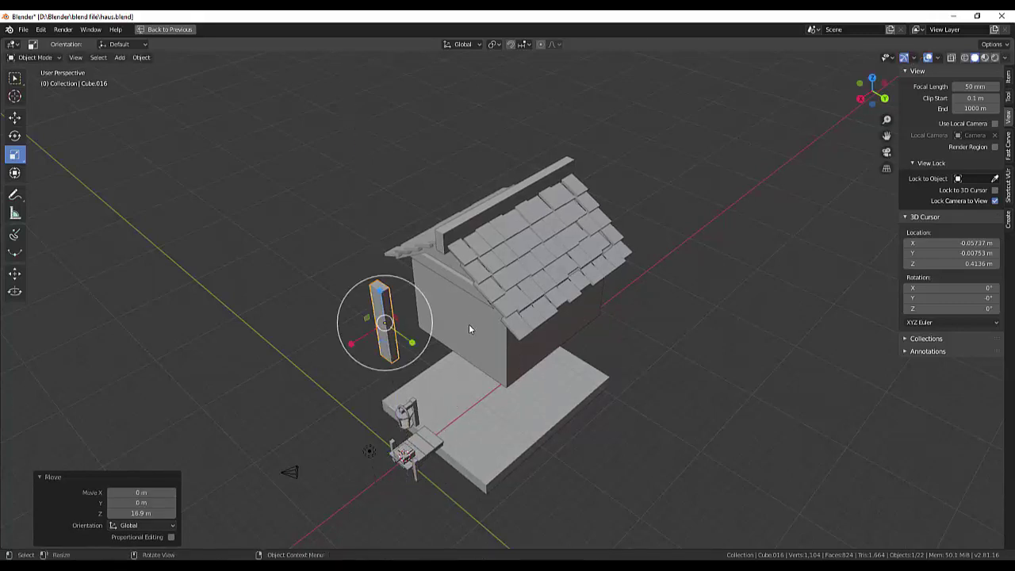
pyautogui.press('KP_3')
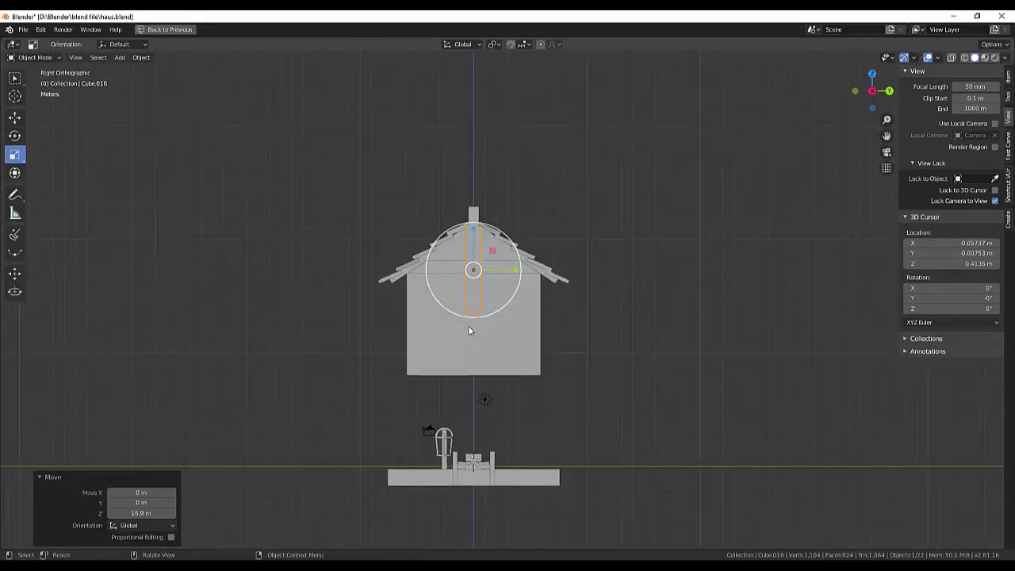
# Step: Narrow the post to 0.691 on Y, shorten it, and move it up under the gable peak
pyautogui.scroll(2, 468, 335)
pyautogui.scroll(1, 479, 301)
pyautogui.scroll(2, 471, 265)
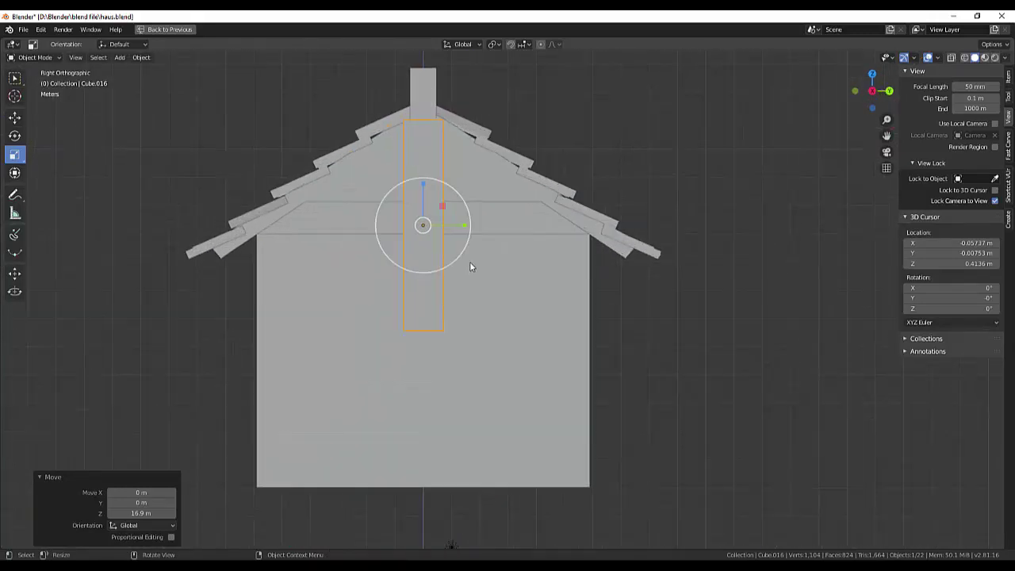
pyautogui.moveTo(464, 229); pyautogui.dragTo(451, 226)
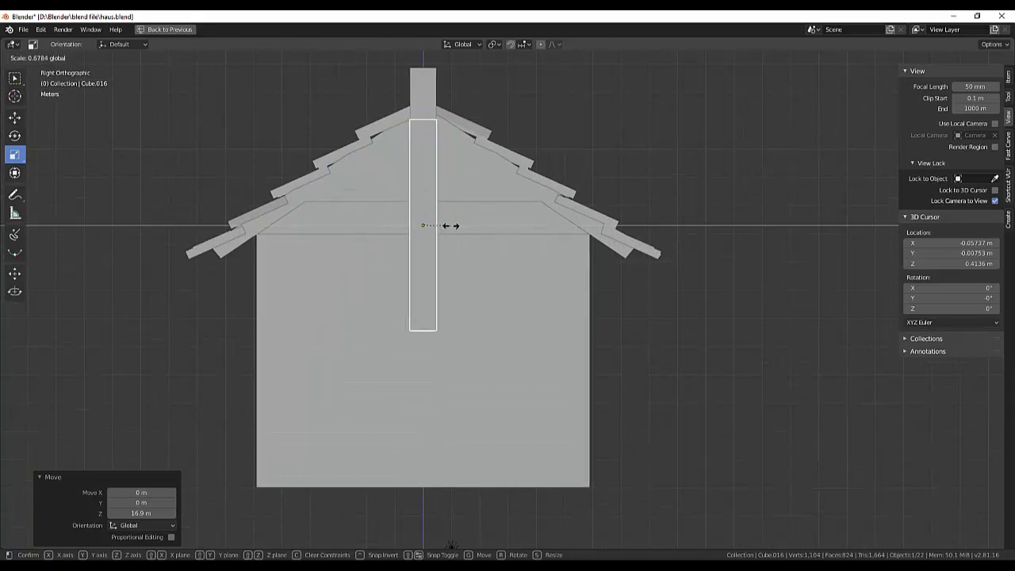
pyautogui.click(451, 226)
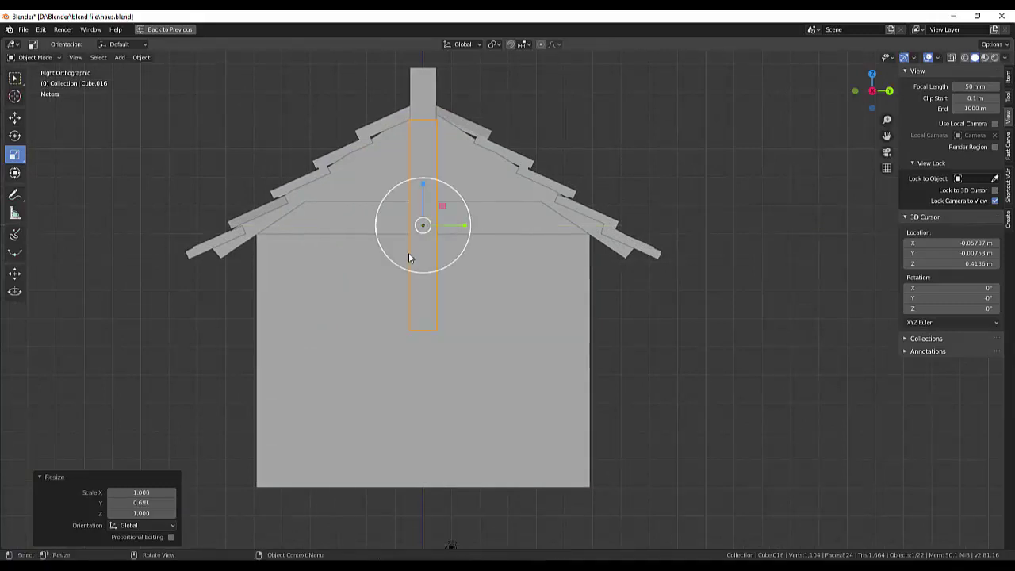
pyautogui.moveTo(421, 184); pyautogui.dragTo(425, 203)
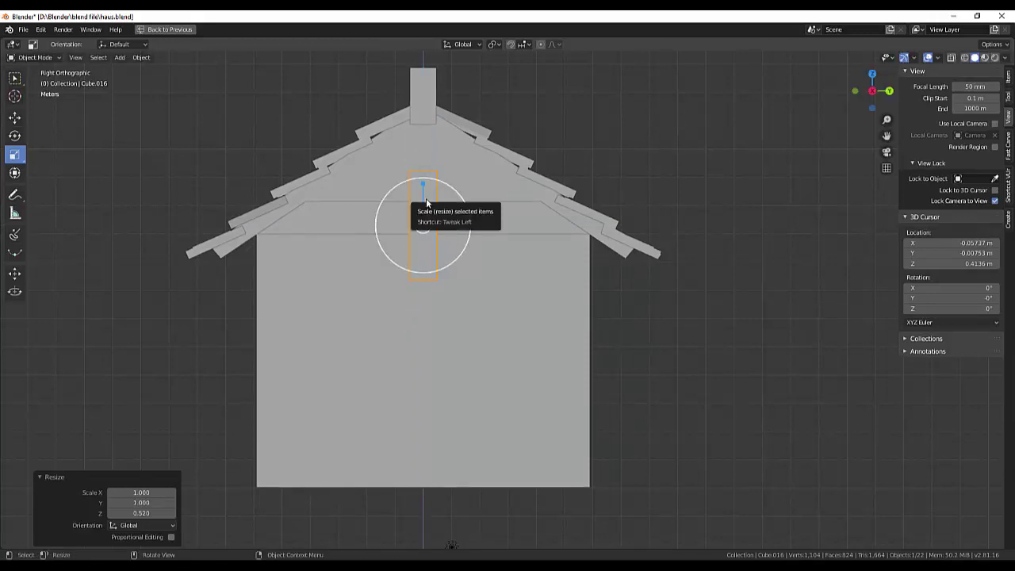
pyautogui.press('g')
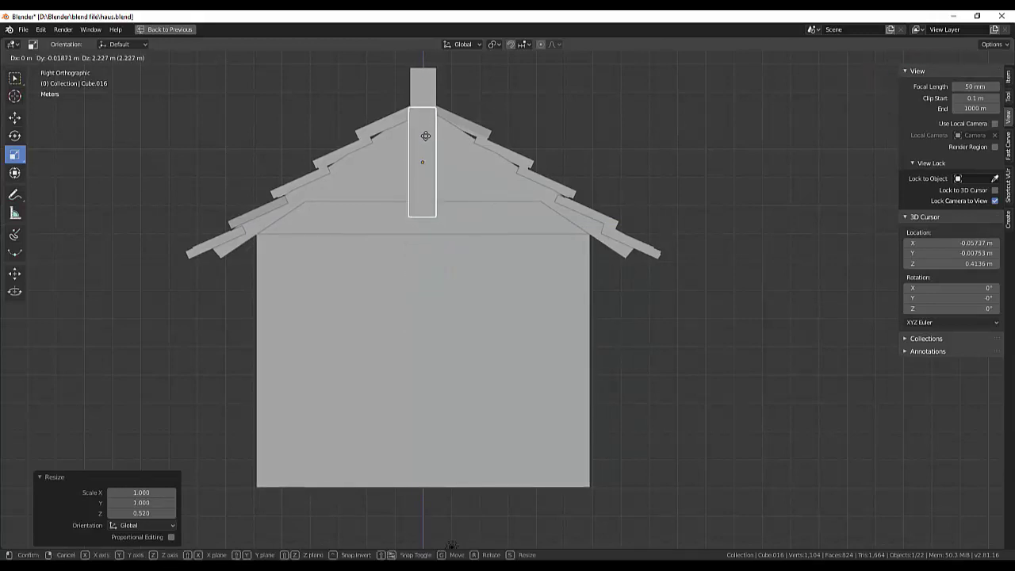
pyautogui.click(427, 137)
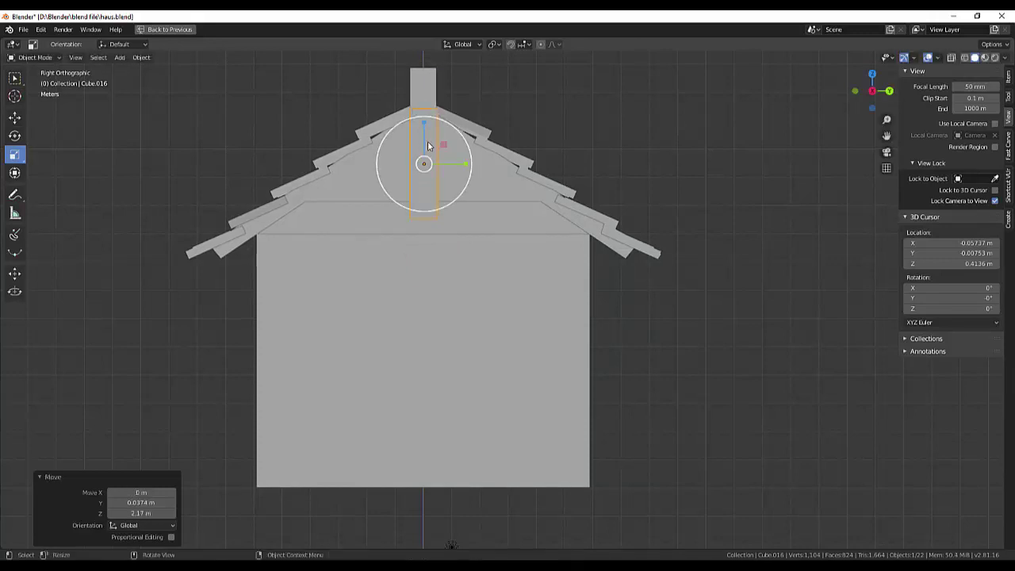
# Step: Shorten the post to 0.843 on Z and lift it 0.243 m to ridge height
pyautogui.press('s')
pyautogui.press('z')
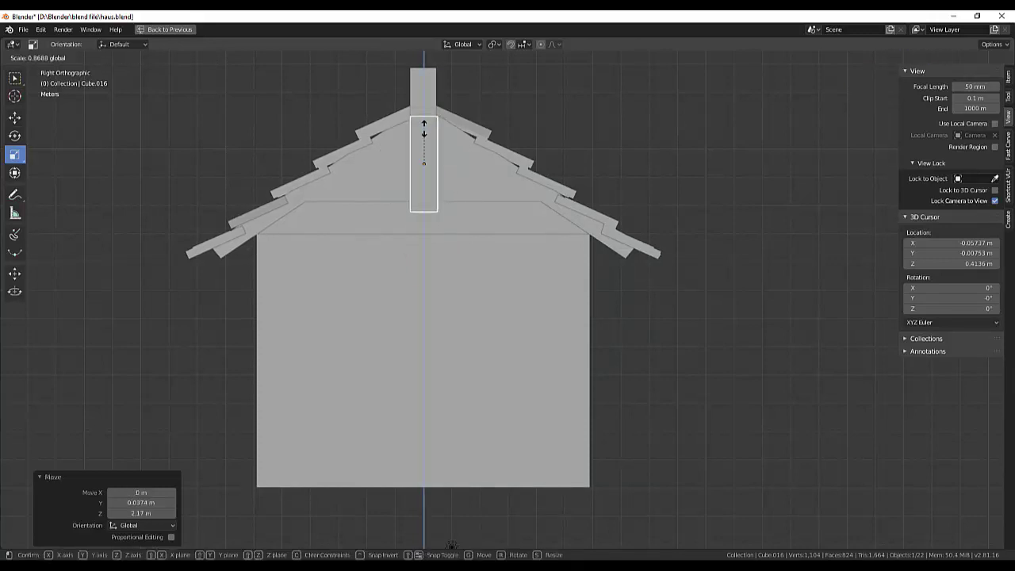
pyautogui.click(423, 131)
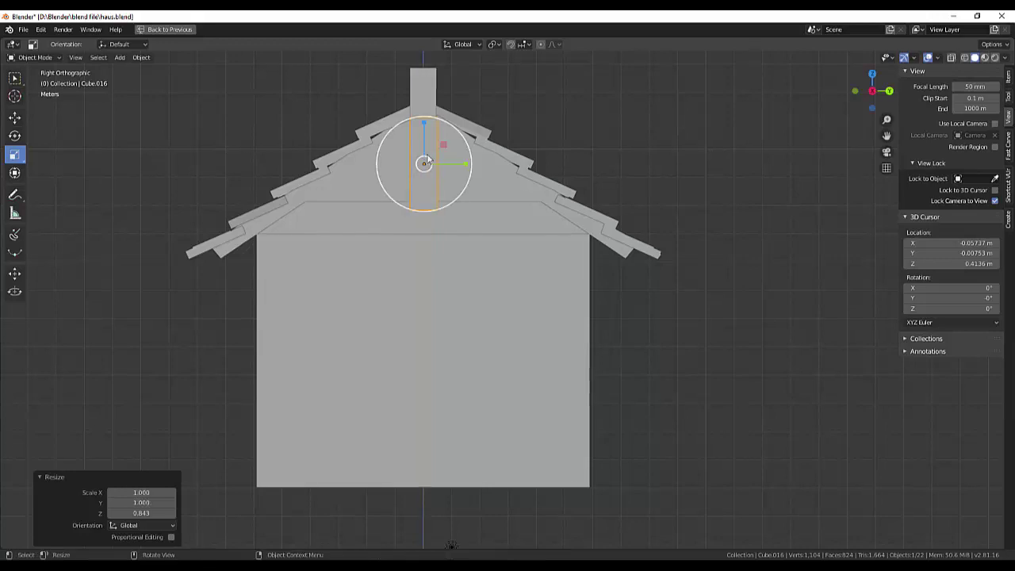
pyautogui.press('g')
pyautogui.press('z')
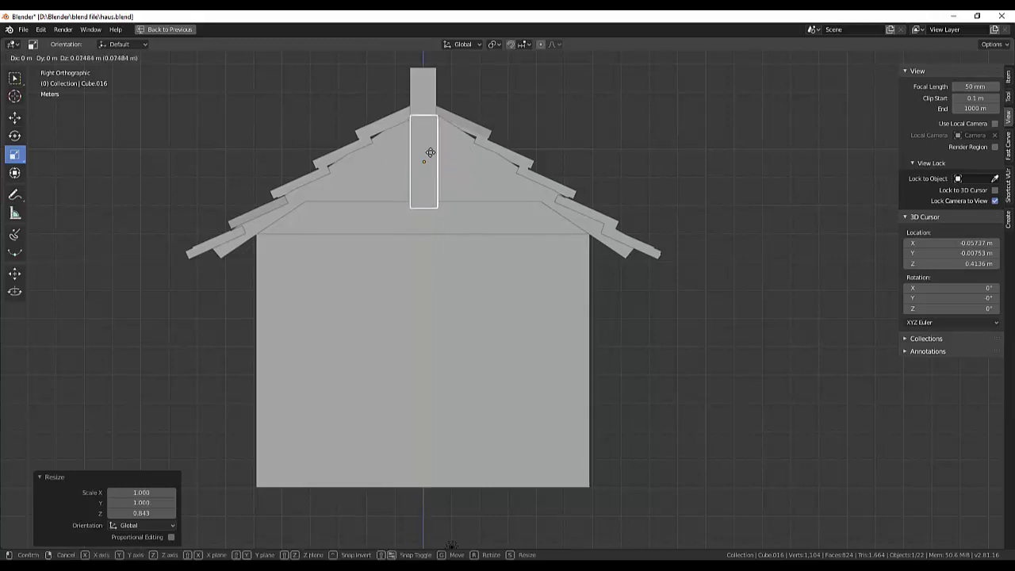
pyautogui.click(430, 149)
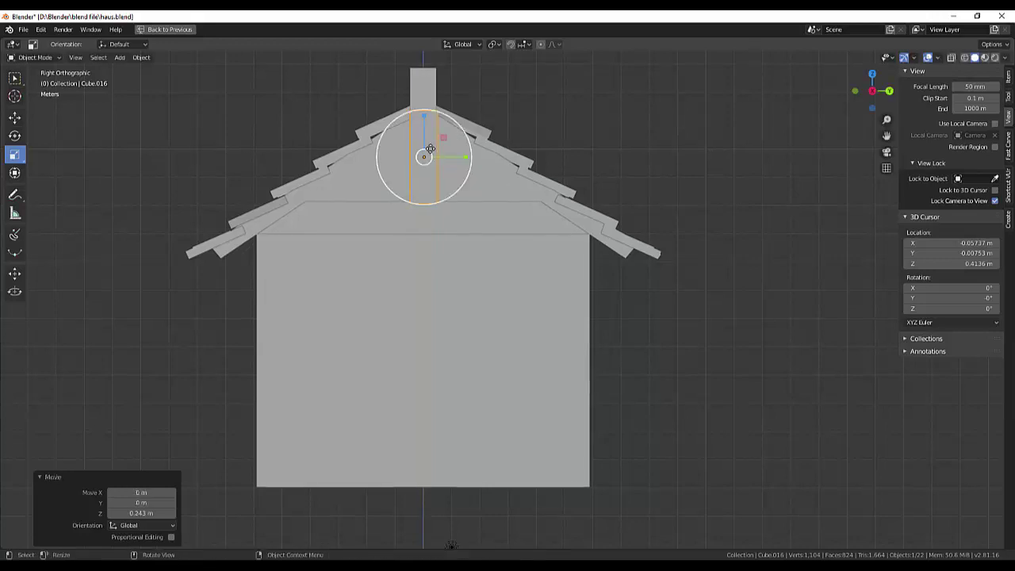
pyautogui.press('s')
pyautogui.press('y')
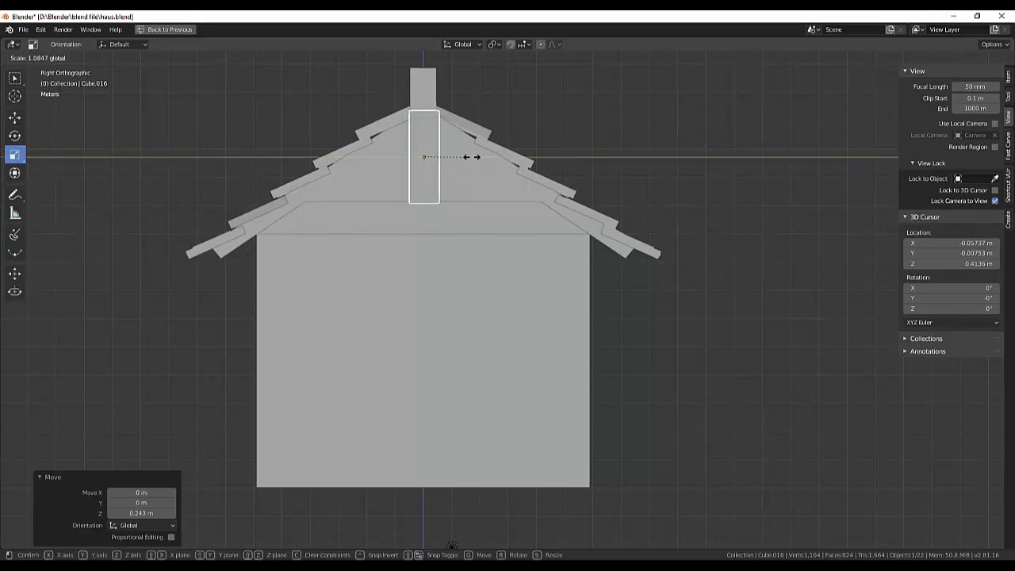
pyautogui.click(465, 167)
pyautogui.click(613, 170)
pyautogui.moveTo(613, 169)
pyautogui.mouseDown(button='middle')
pyautogui.moveTo(643, 174)
pyautogui.moveTo(575, 208)
pyautogui.mouseUp(button='middle')
# Step: Slim the post to 0.433 on X and move it -7.67 m along X onto the gable end
pyautogui.click(136, 252)
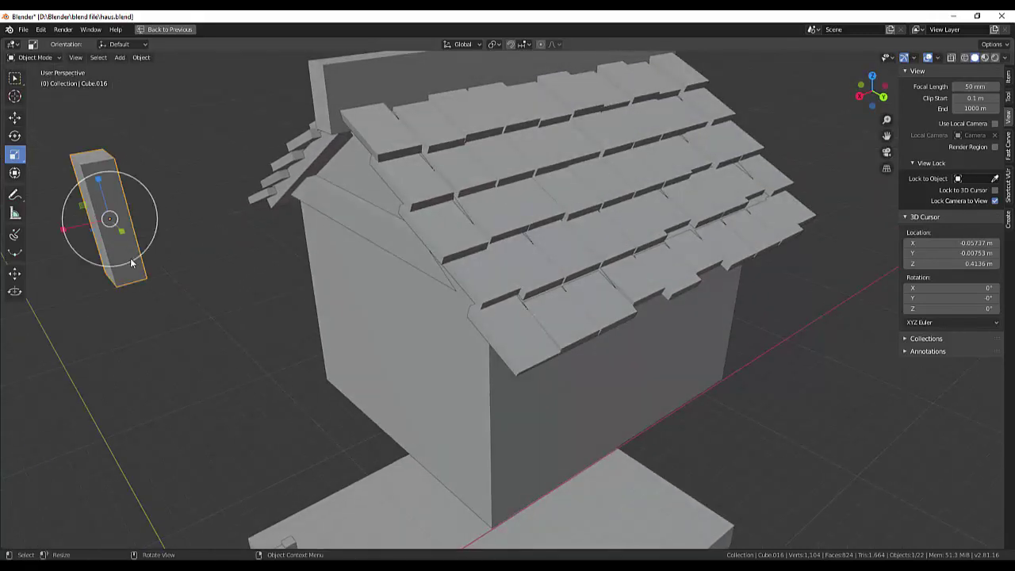
pyautogui.moveTo(89, 228)
pyautogui.mouseDown()
pyautogui.moveTo(63, 228)
pyautogui.moveTo(91, 230)
pyautogui.mouseUp()
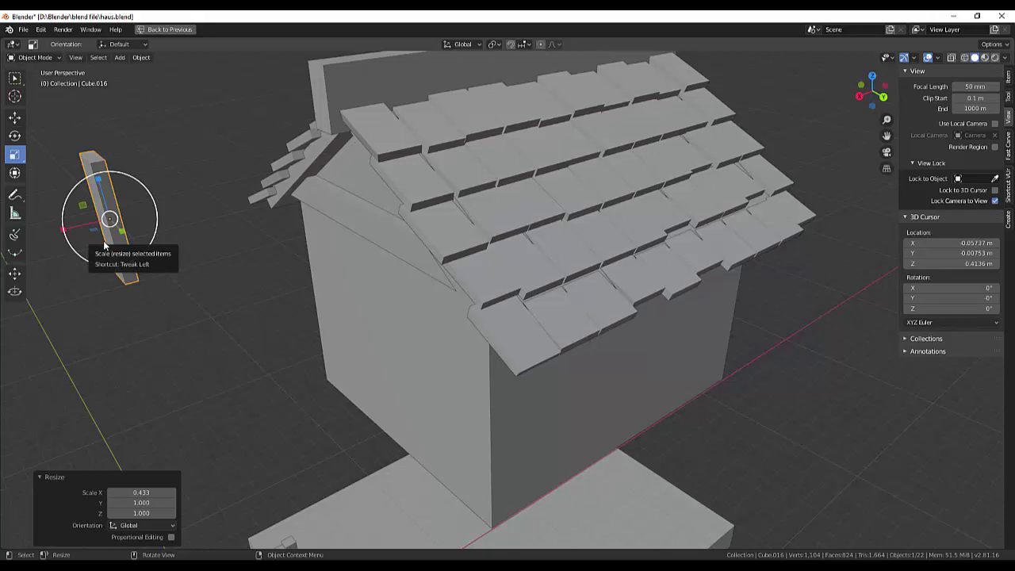
pyautogui.press('g')
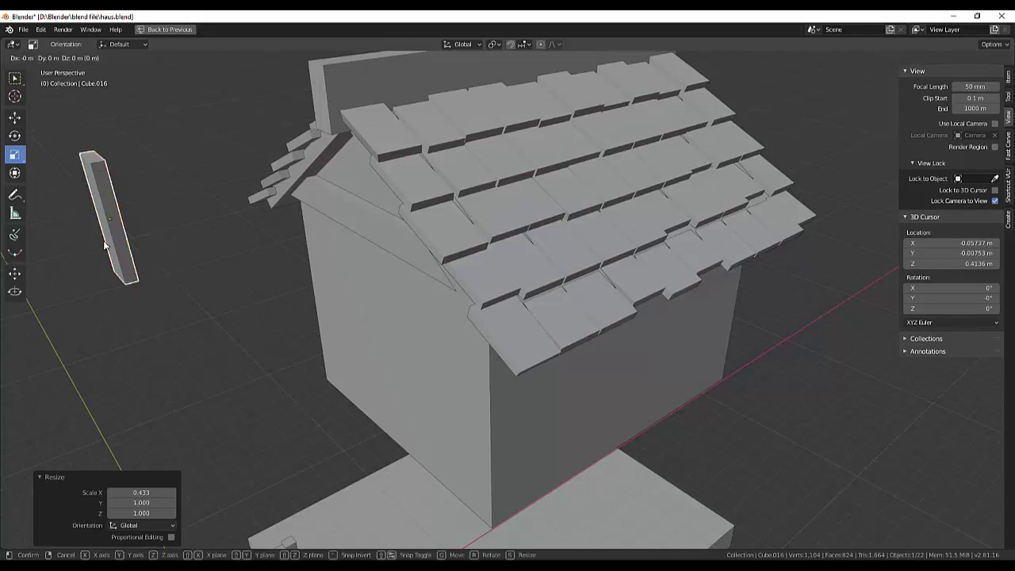
pyautogui.press('x')
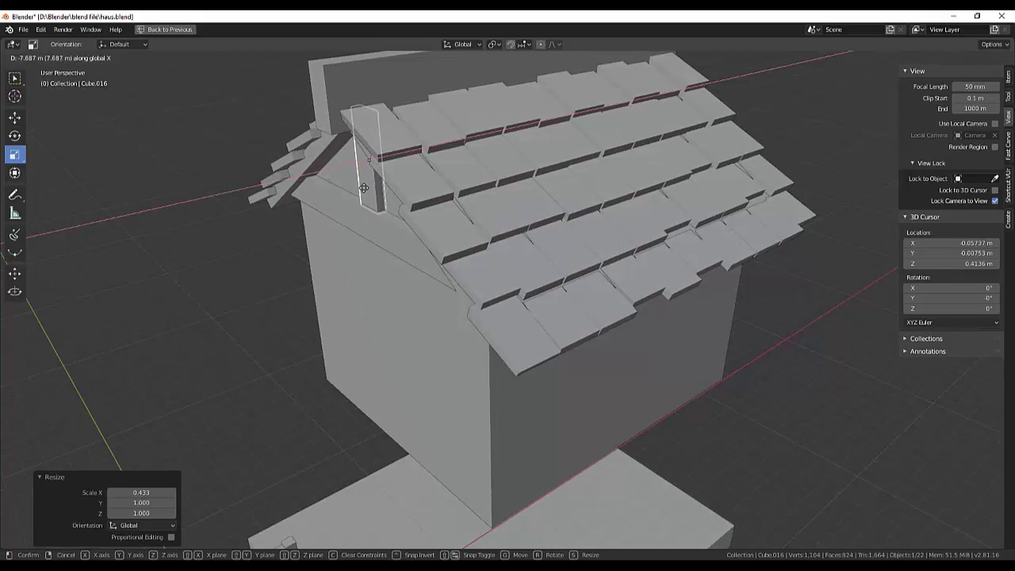
pyautogui.click(364, 192)
# Step: Shorten the post to 0.963 on Z and raise it 0.0608 m under the peak
pyautogui.moveTo(666, 281)
pyautogui.mouseDown(button='middle')
pyautogui.moveTo(797, 266)
pyautogui.moveTo(715, 327)
pyautogui.moveTo(725, 270)
pyautogui.mouseUp(button='middle')
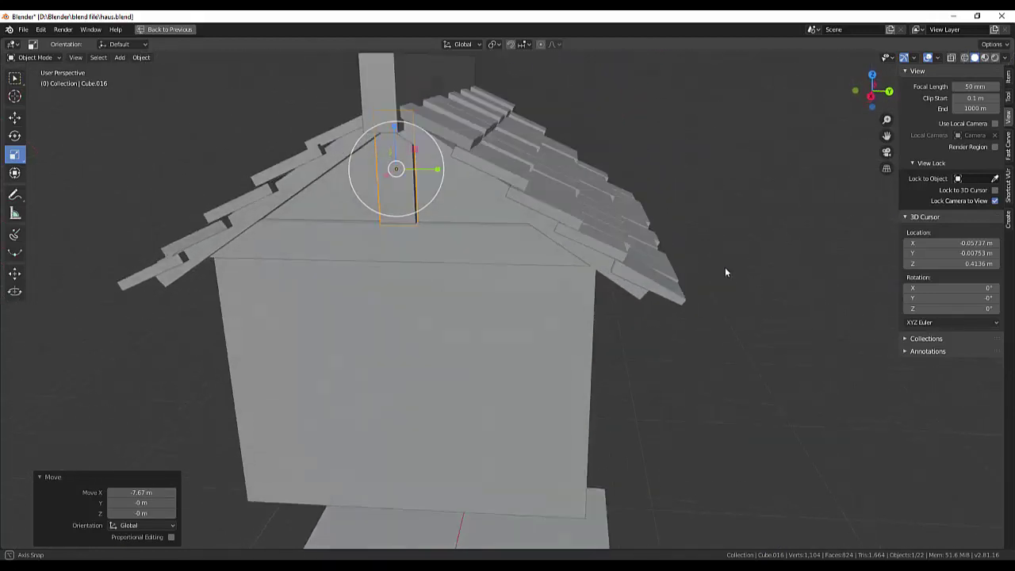
pyautogui.moveTo(398, 132); pyautogui.dragTo(394, 132)
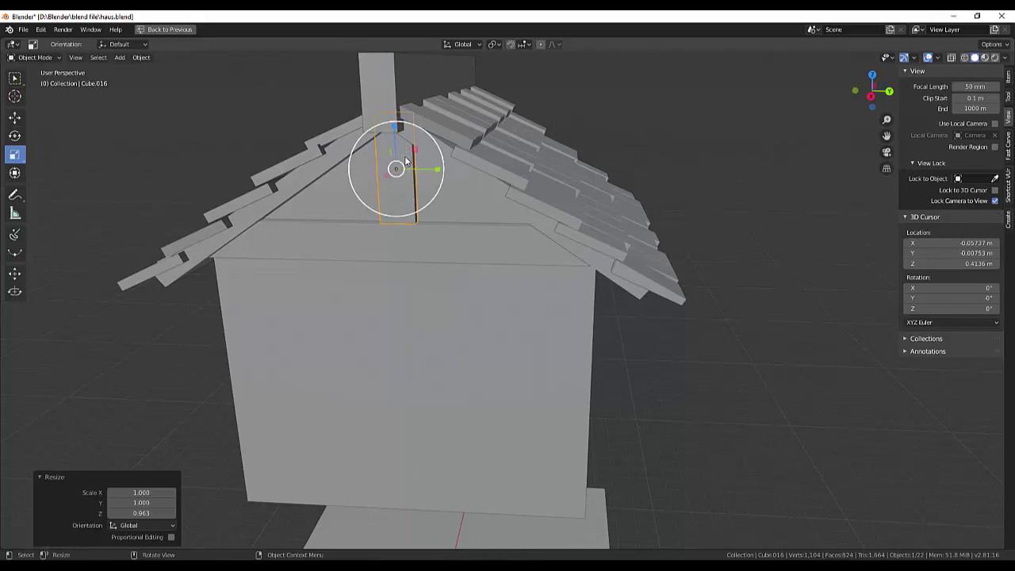
pyautogui.press('g')
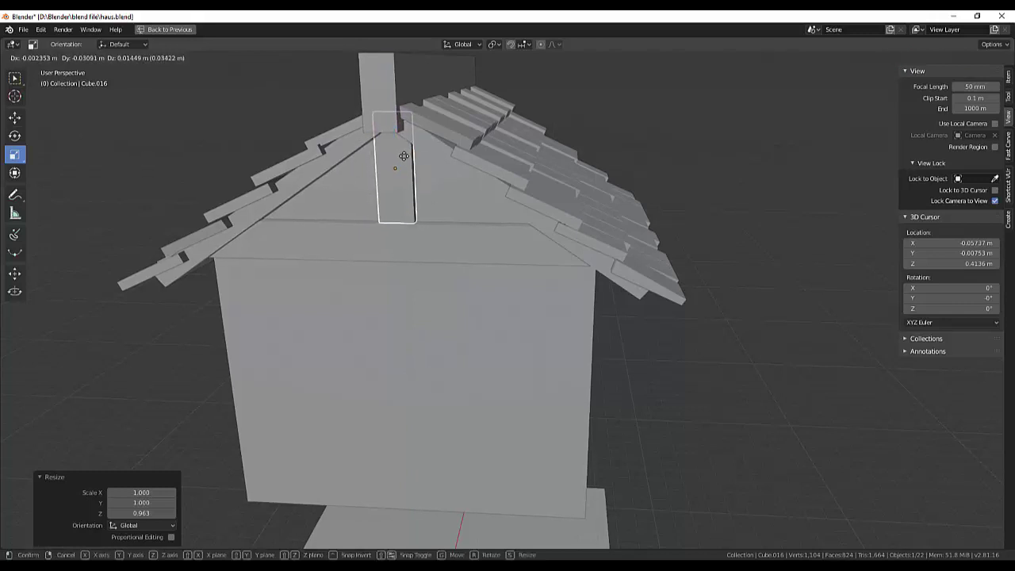
pyautogui.press('z')
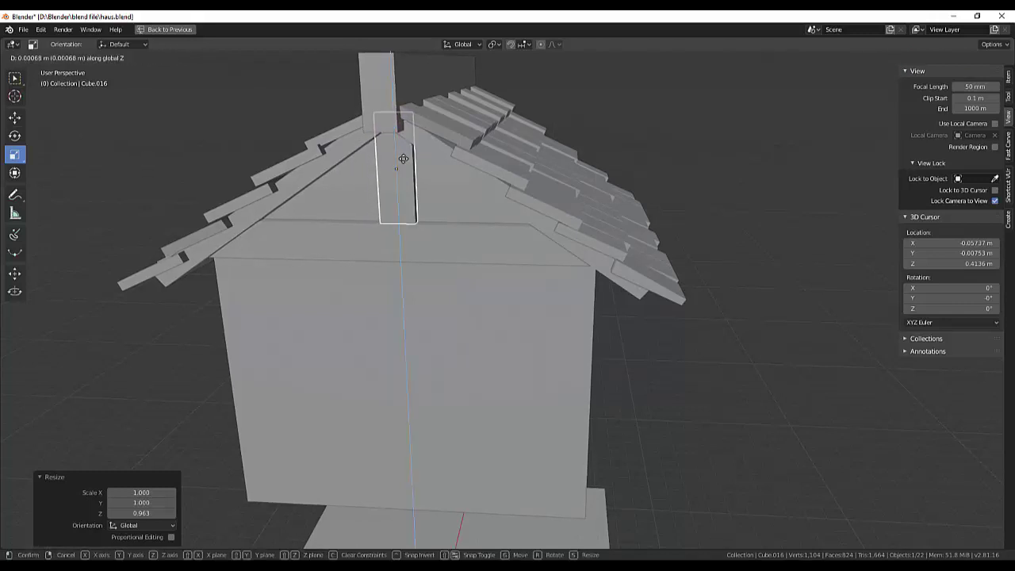
pyautogui.click(406, 162)
pyautogui.moveTo(792, 383)
pyautogui.mouseDown(button='middle')
pyautogui.moveTo(879, 400)
pyautogui.moveTo(776, 359)
pyautogui.moveTo(695, 427)
pyautogui.mouseUp(button='middle')
pyautogui.scroll(-2, 695, 426)
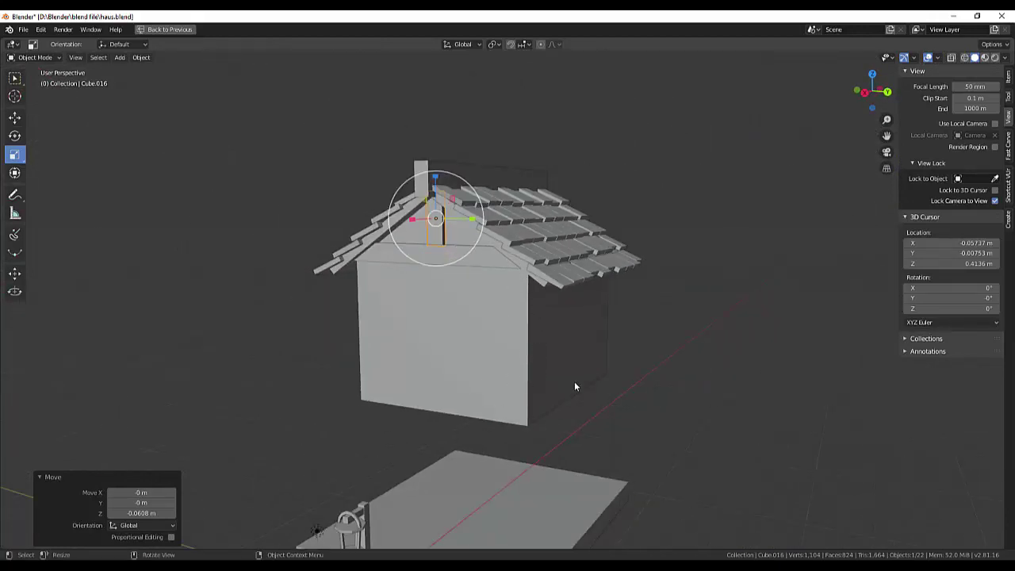
pyautogui.moveTo(575, 387)
pyautogui.mouseDown(button='middle')
pyautogui.moveTo(611, 401)
pyautogui.moveTo(617, 386)
pyautogui.moveTo(594, 398)
pyautogui.mouseUp(button='middle')
pyautogui.click(612, 402)
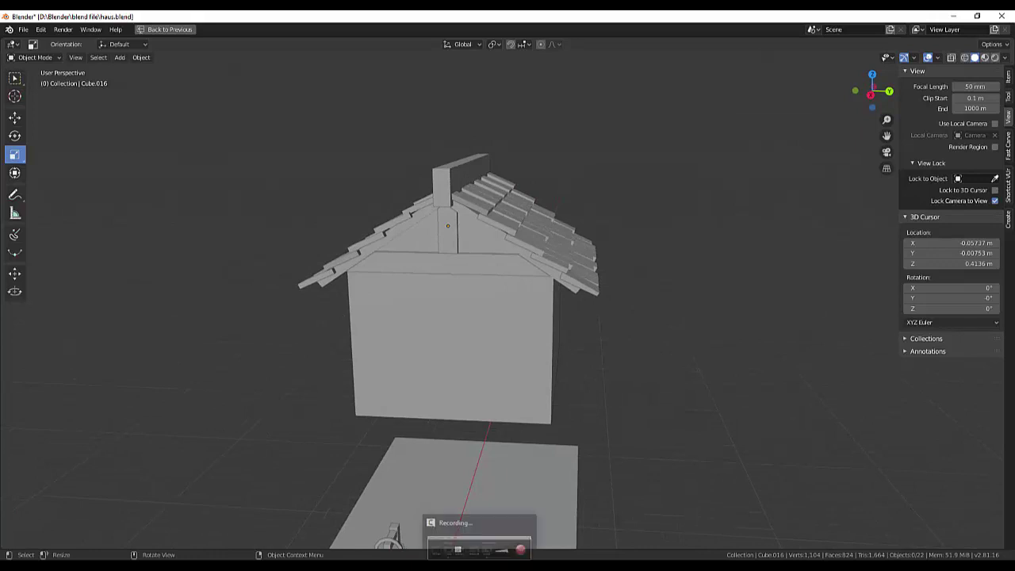
pyautogui.click(484, 547)
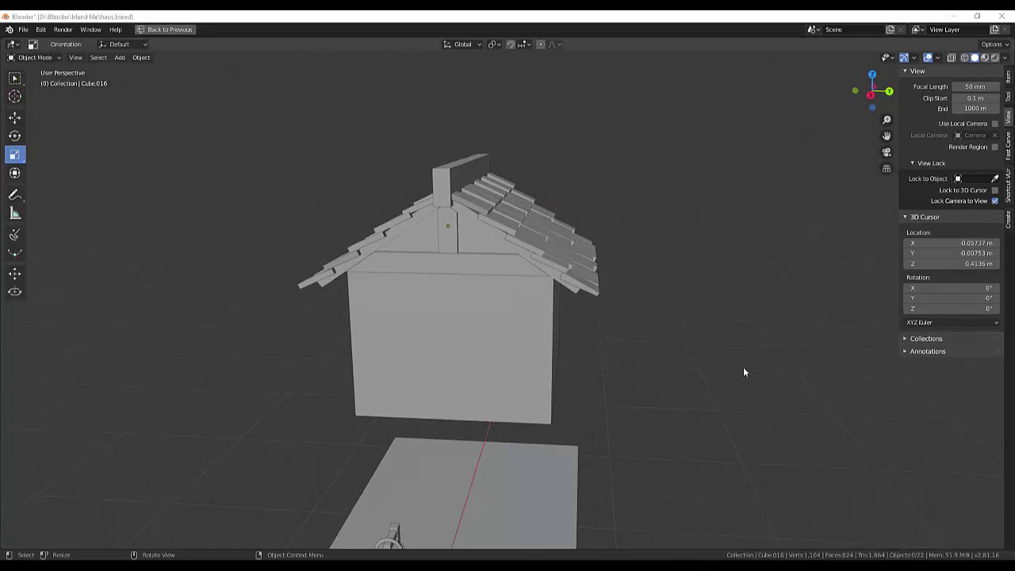
pyautogui.moveTo(744, 367)
pyautogui.mouseDown(button='middle')
pyautogui.moveTo(705, 386)
pyautogui.moveTo(709, 355)
pyautogui.moveTo(806, 351)
pyautogui.moveTo(838, 373)
pyautogui.moveTo(700, 397)
pyautogui.moveTo(715, 367)
pyautogui.moveTo(708, 372)
pyautogui.mouseUp(button='middle')
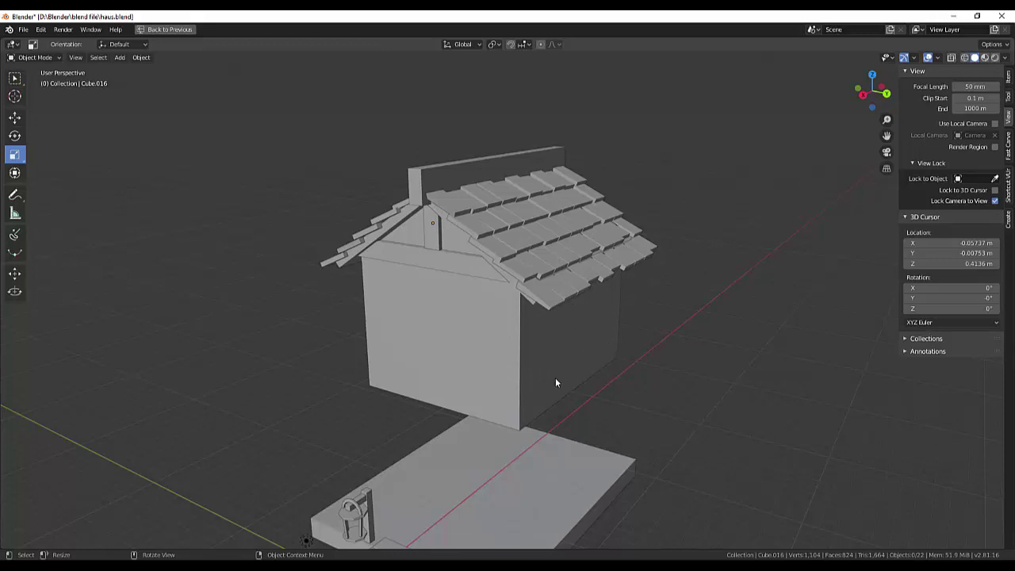
pyautogui.moveTo(555, 379)
pyautogui.mouseDown(button='middle')
pyautogui.moveTo(857, 378)
pyautogui.moveTo(65, 389)
pyautogui.moveTo(72, 361)
pyautogui.moveTo(51, 356)
pyautogui.moveTo(840, 359)
pyautogui.moveTo(620, 391)
pyautogui.moveTo(632, 367)
pyautogui.moveTo(632, 380)
pyautogui.moveTo(598, 405)
pyautogui.moveTo(583, 381)
pyautogui.moveTo(512, 330)
pyautogui.moveTo(570, 396)
pyautogui.moveTo(554, 395)
pyautogui.mouseUp(button='middle')
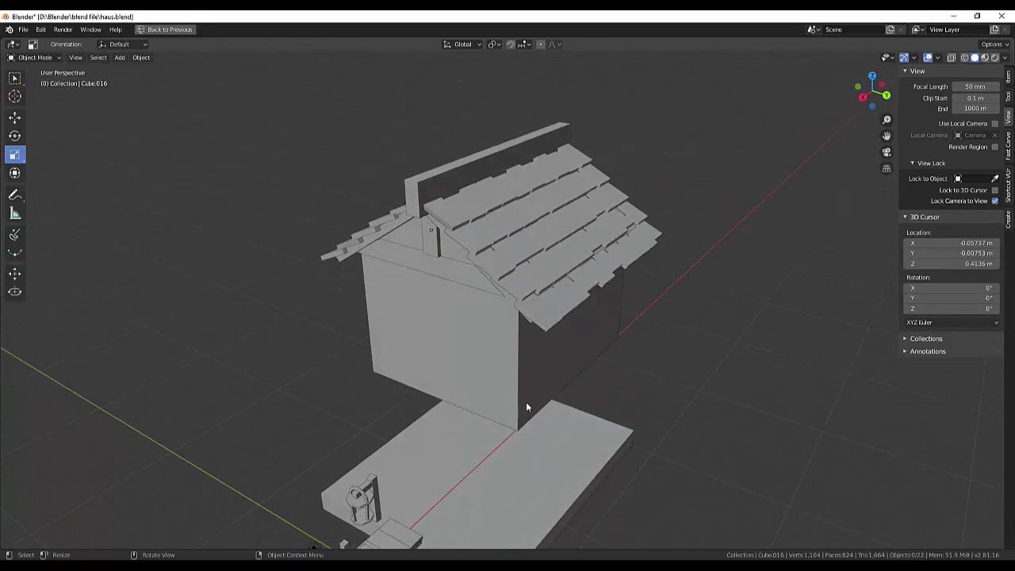
pyautogui.scroll(-3, 526, 401)
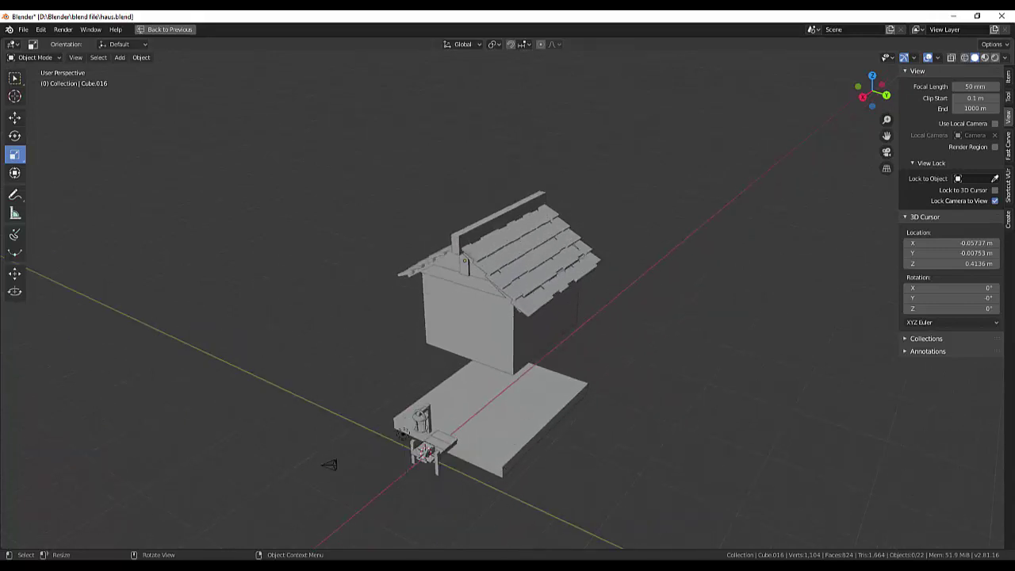